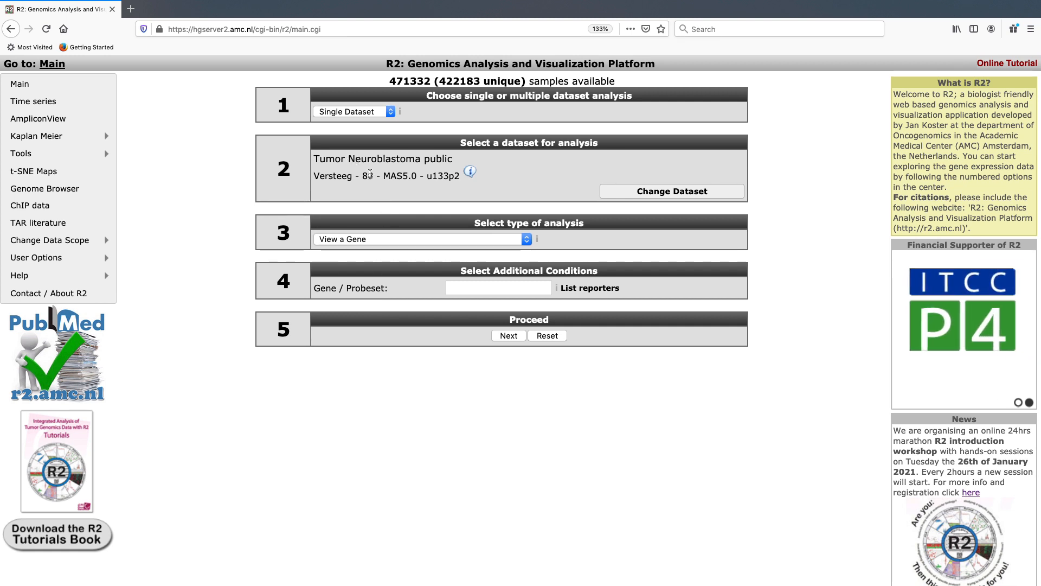
Start a View a Gene analysis for MYCN in the Tumor Neuroblastoma public Verseeg 88 MAS5.0 u133p2 dataset.
left_click_drag(427, 176, 461, 178)
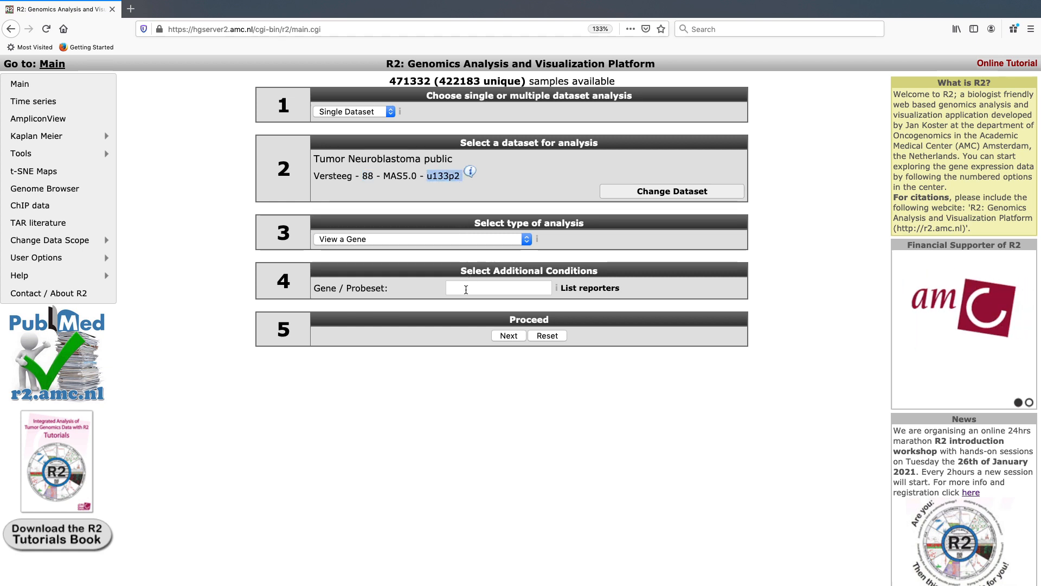
left_click(466, 238)
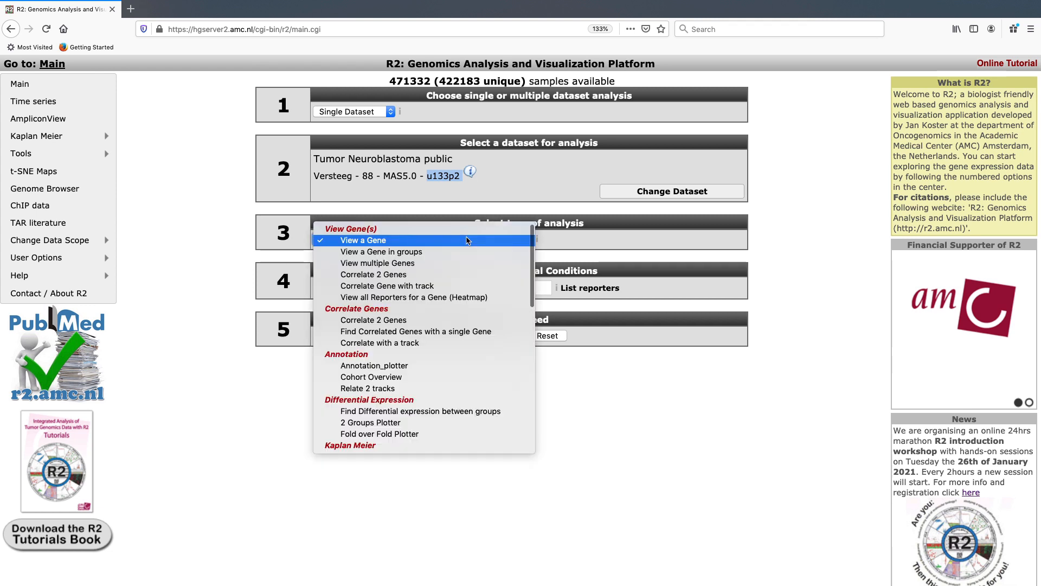
left_click(448, 245)
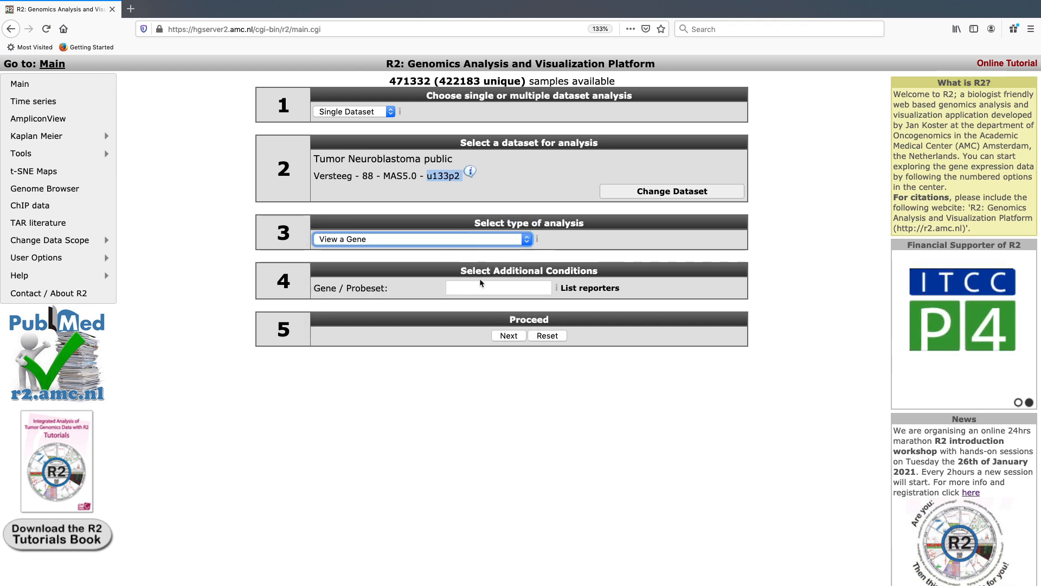
left_click(478, 286)
type("MYCN")
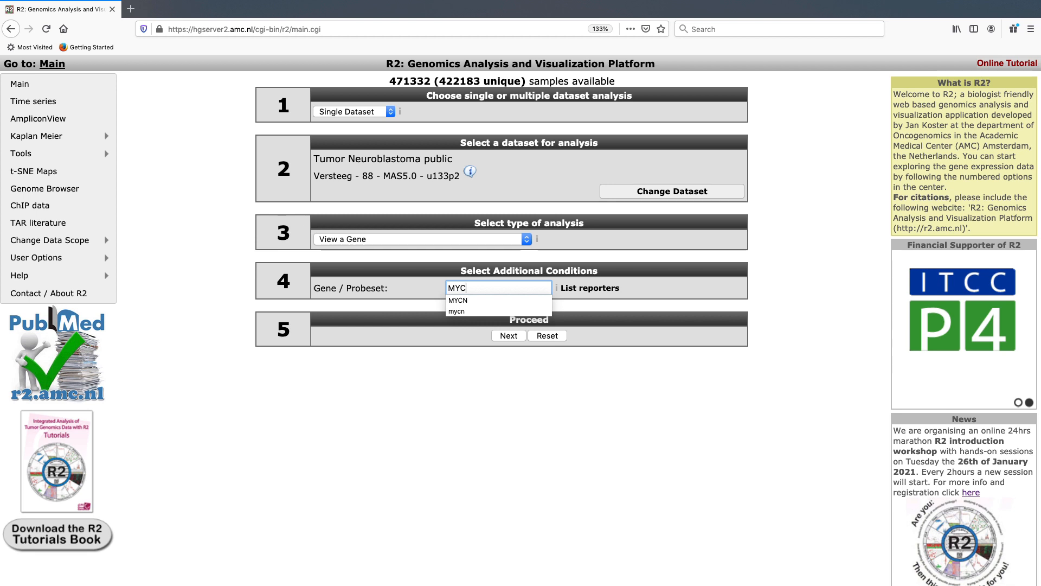
left_click(498, 335)
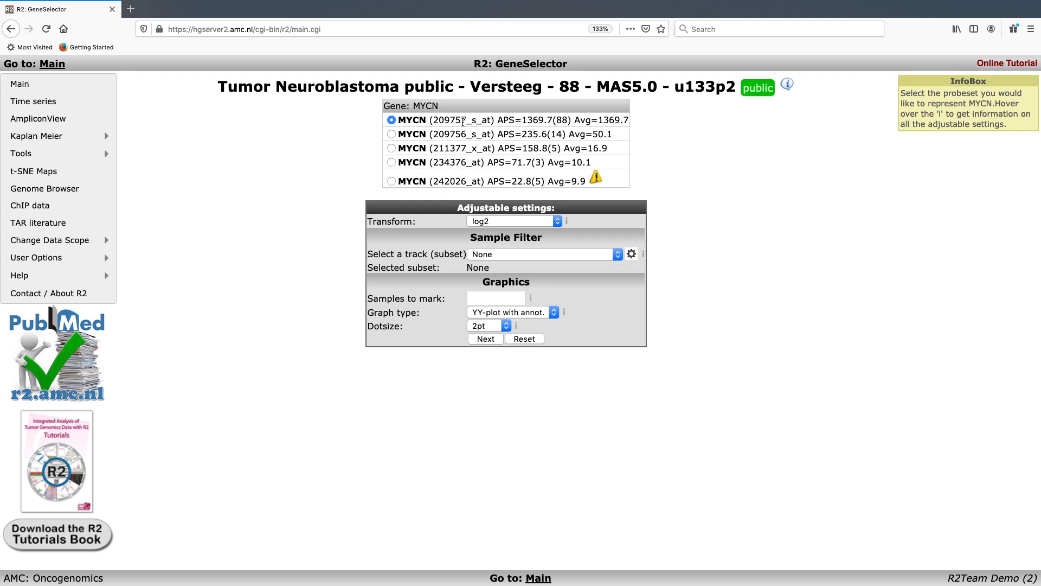
Plot MYCN expression for probeset 209757_s_at as a log2 YY-plot with annotation, and inspect the ordered samples and tracks.
left_click_drag(462, 121, 630, 121)
left_click(607, 117)
left_click(630, 142)
mouse_move(596, 183)
left_click(485, 340)
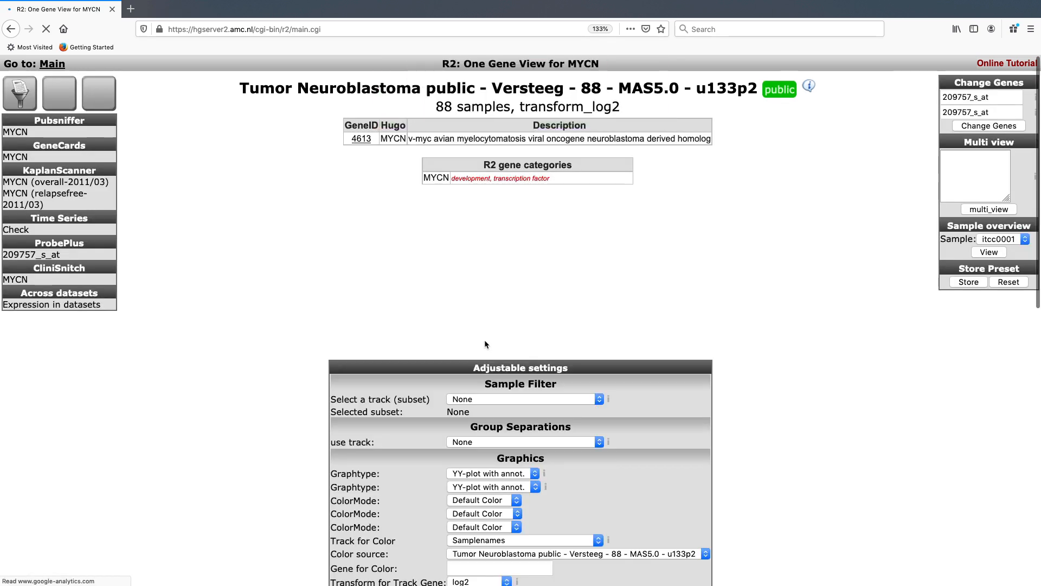
scroll(694, 240, "down", 5)
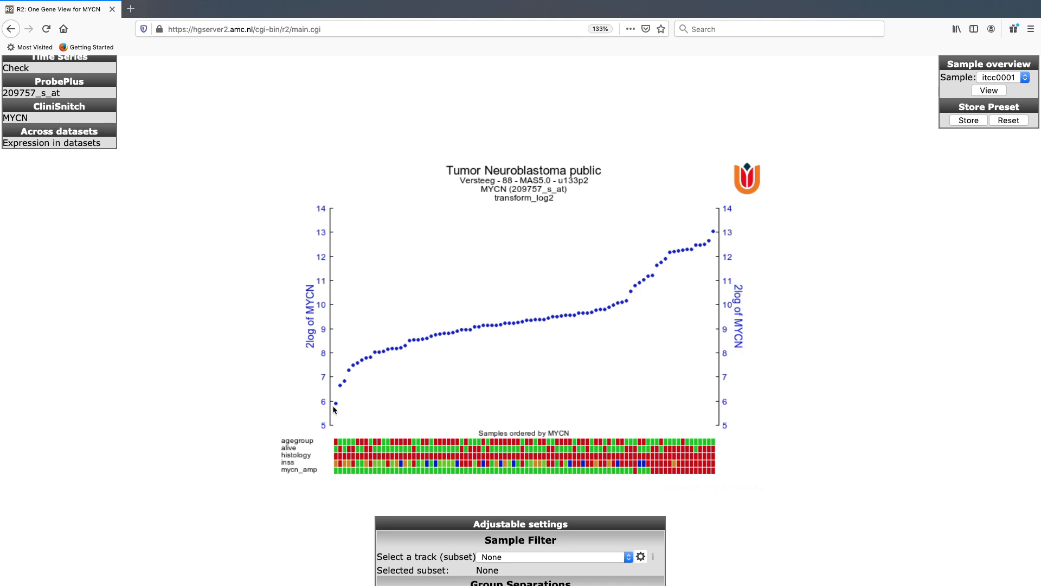
mouse_move(336, 406)
mouse_move(283, 473)
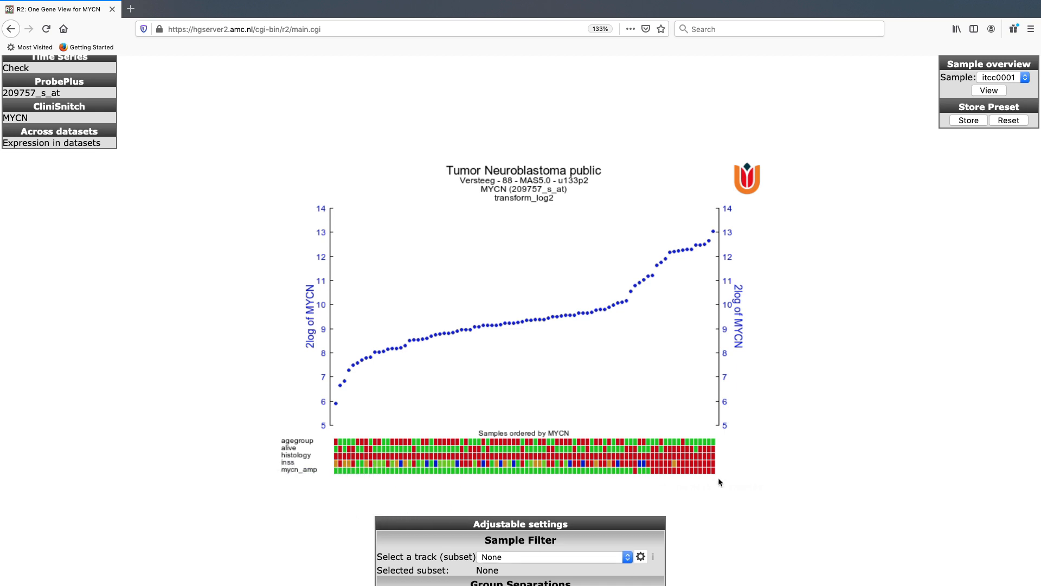
mouse_move(715, 474)
mouse_move(714, 235)
Run CliniSnitch on MYCN, view the boxplot and ANOVA result for the inss track, and close that plot.
scroll(850, 458, "up", 3)
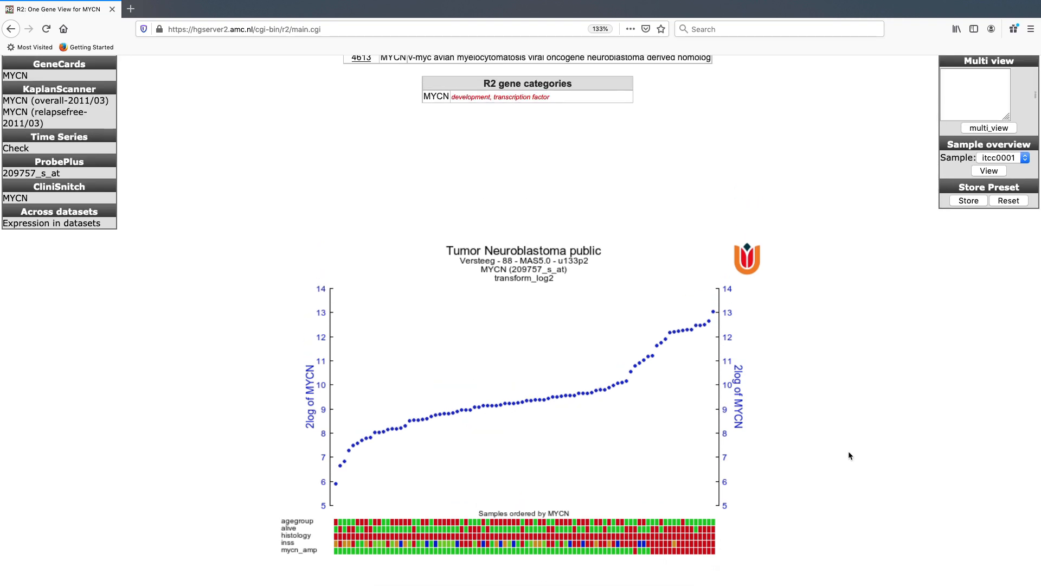
left_click(17, 199)
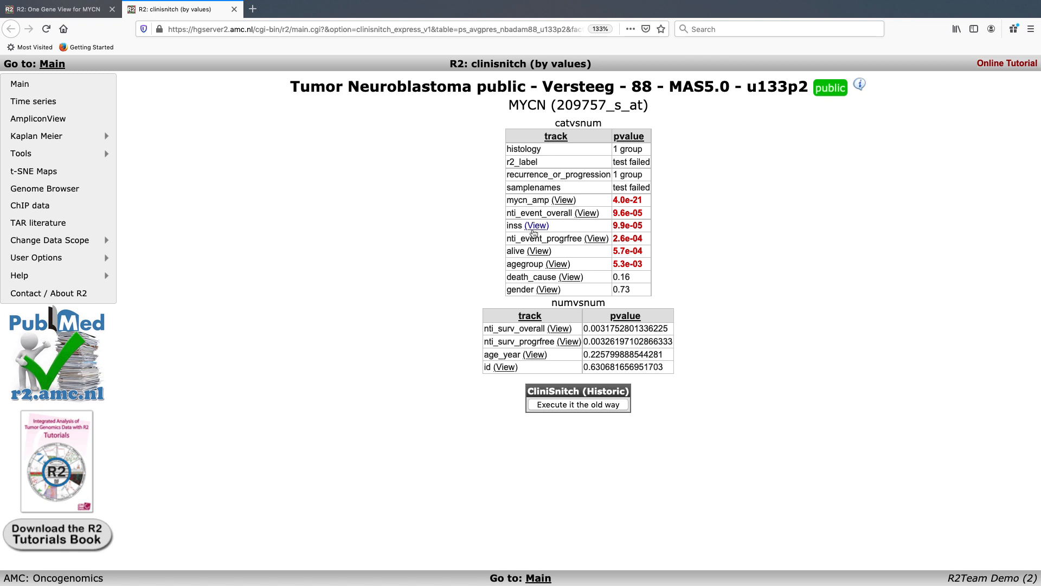
left_click_drag(506, 227, 522, 227)
left_click_drag(613, 225, 632, 226)
left_click(543, 226)
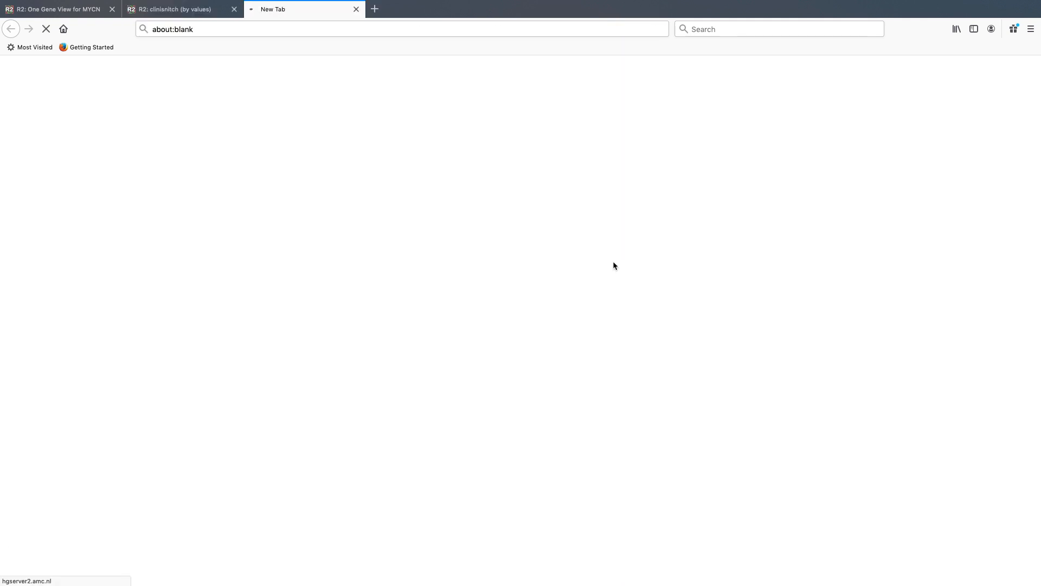
scroll(722, 357, "down", 3)
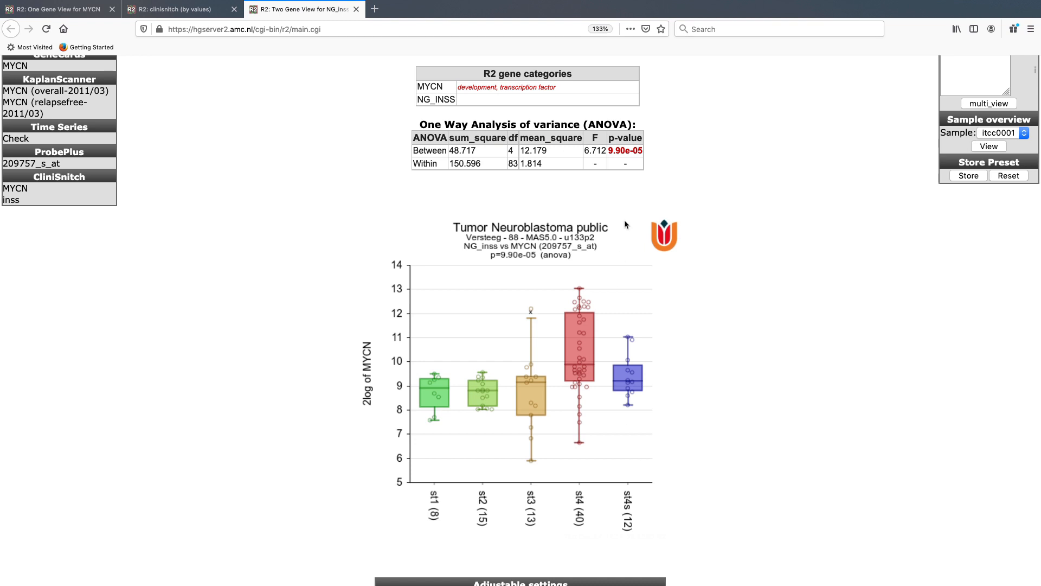
left_click_drag(608, 150, 654, 154)
left_click(357, 10)
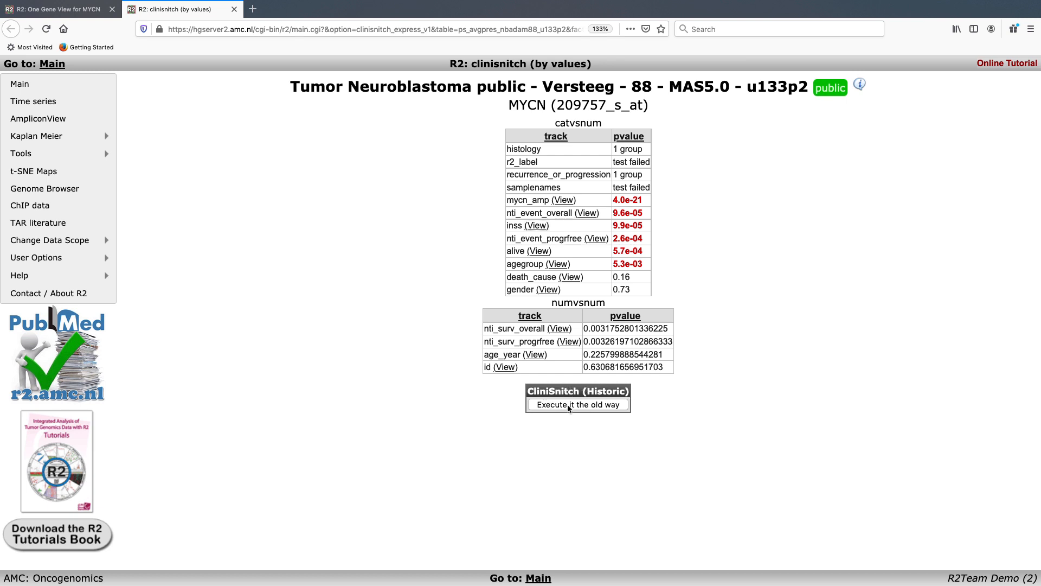
Run the historic CliniSnitch analysis, view the inss st2 vs st4 boxplot, and return to the MYCN one gene view.
left_click(569, 408)
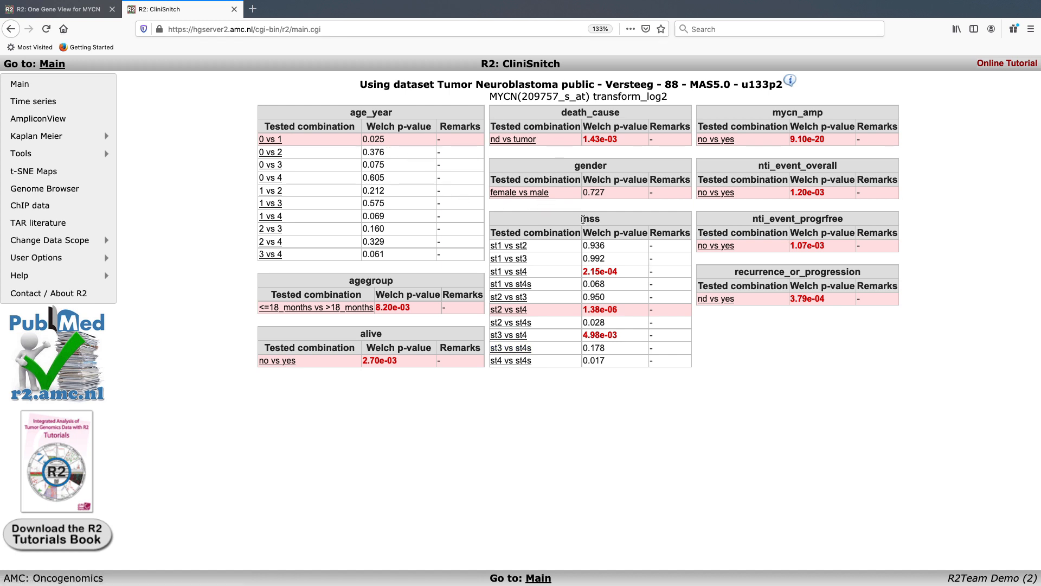
left_click_drag(578, 220, 597, 221)
left_click(631, 222)
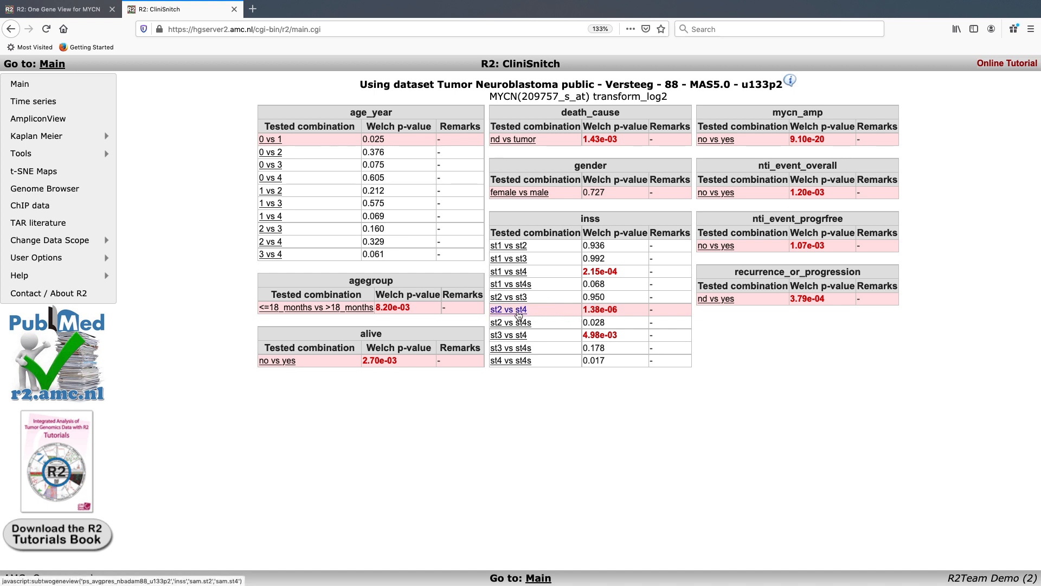
left_click(519, 310)
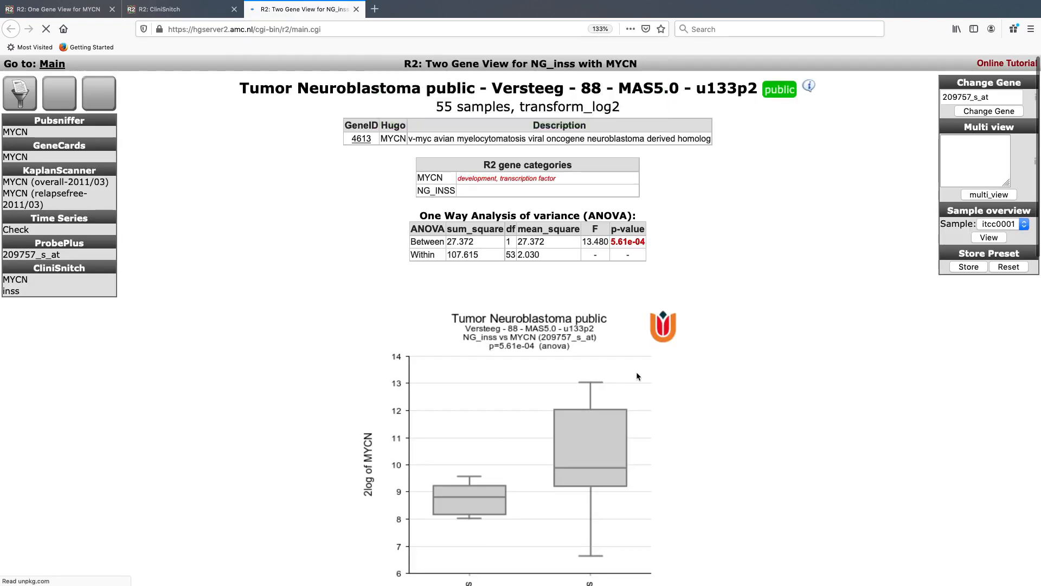
scroll(715, 362, "down", 3)
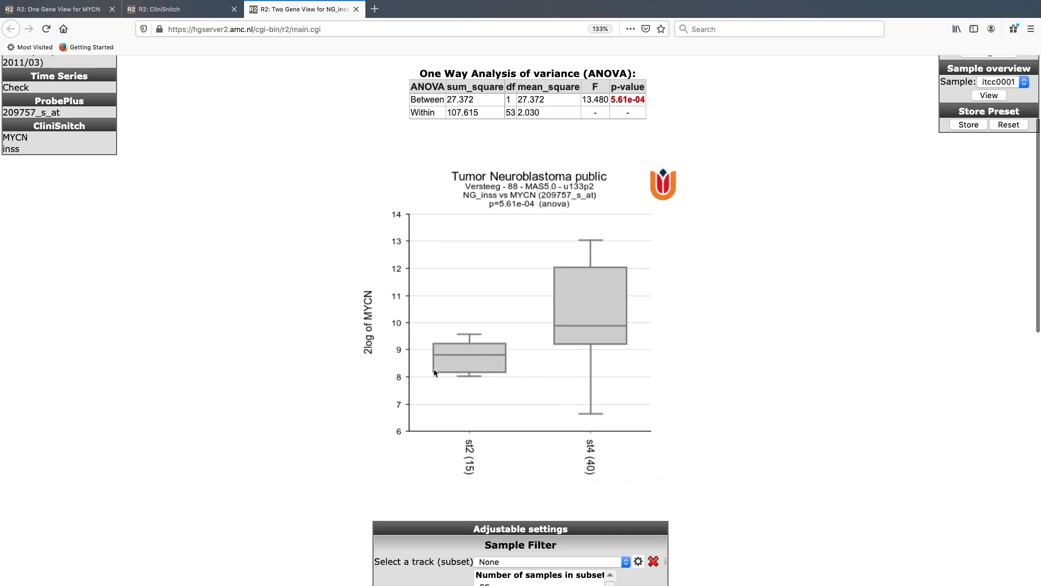
scroll(228, 297, "up", 3)
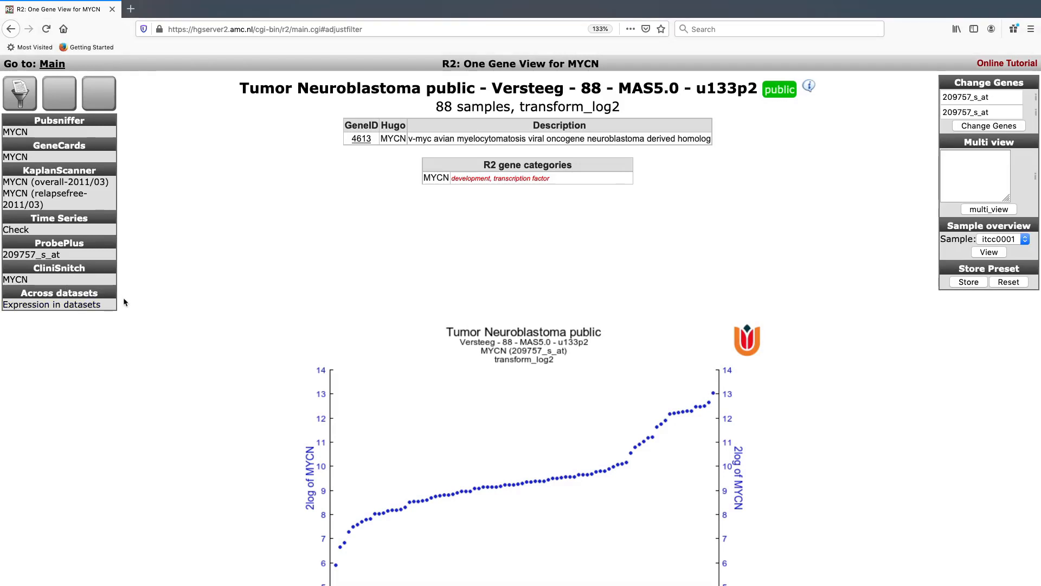
Examine the annotation tracks below the MYCN plot and the adjustable settings for filtering, grouping and graphics.
scroll(303, 383, "down", 2)
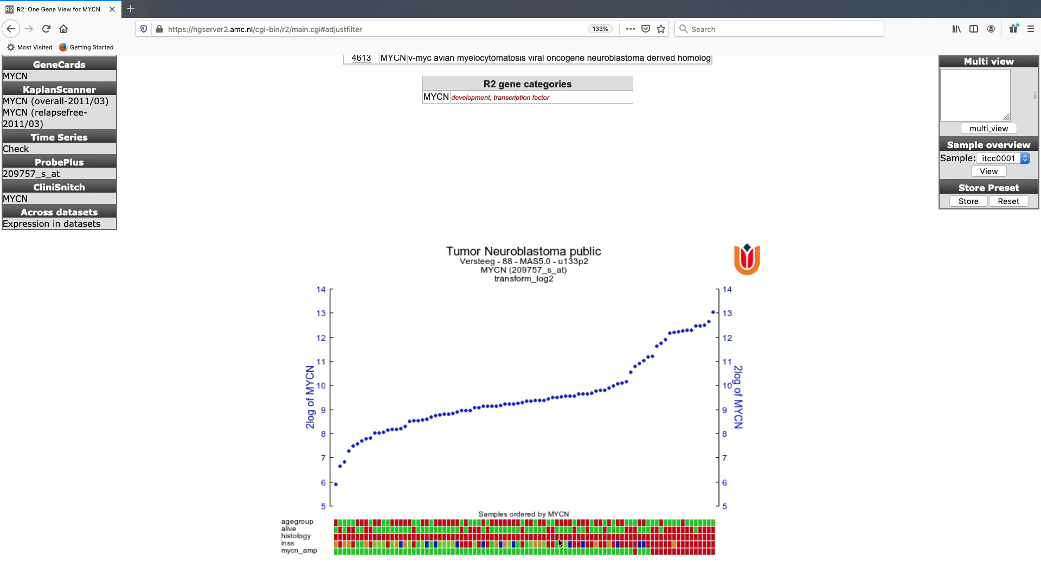
scroll(580, 307, "up", 3)
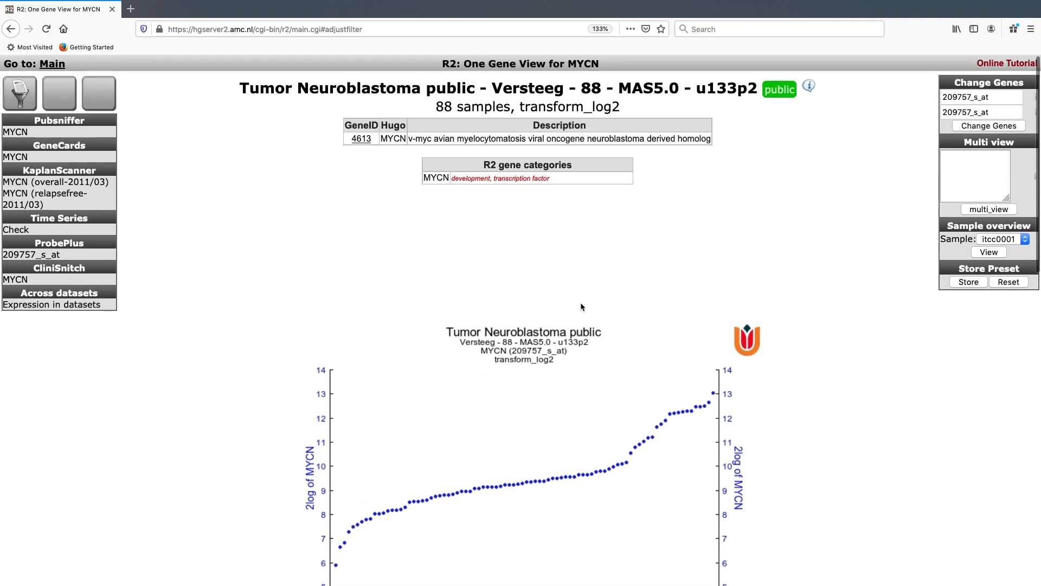
left_click(28, 96)
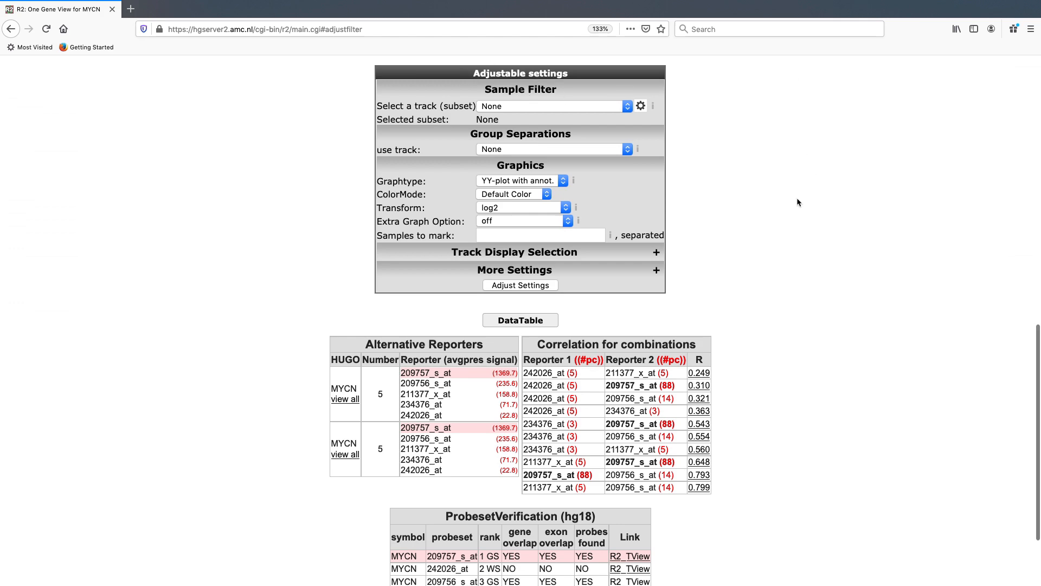
scroll(797, 202, "up", 8)
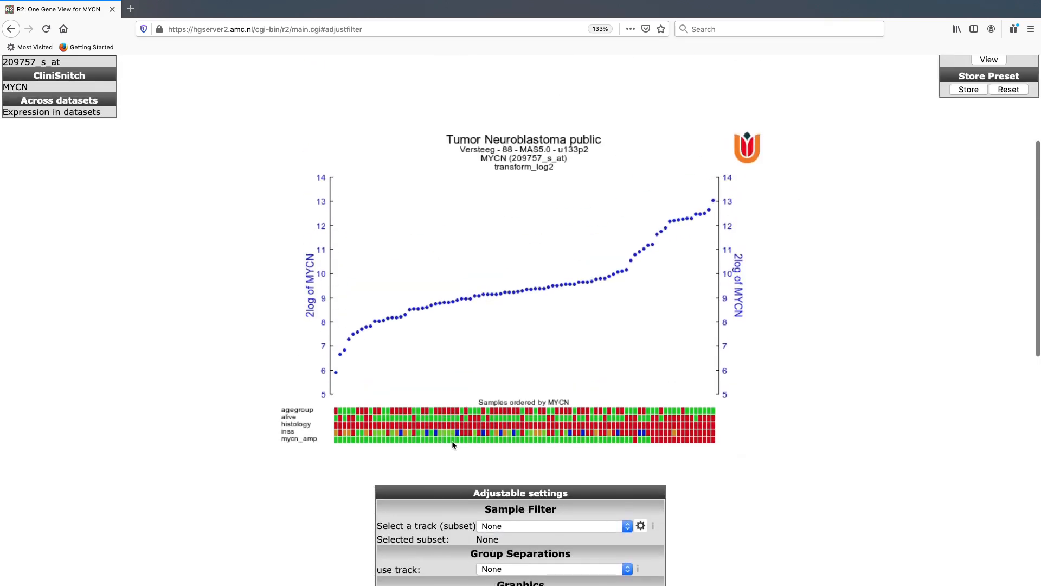
scroll(698, 236, "down", 5)
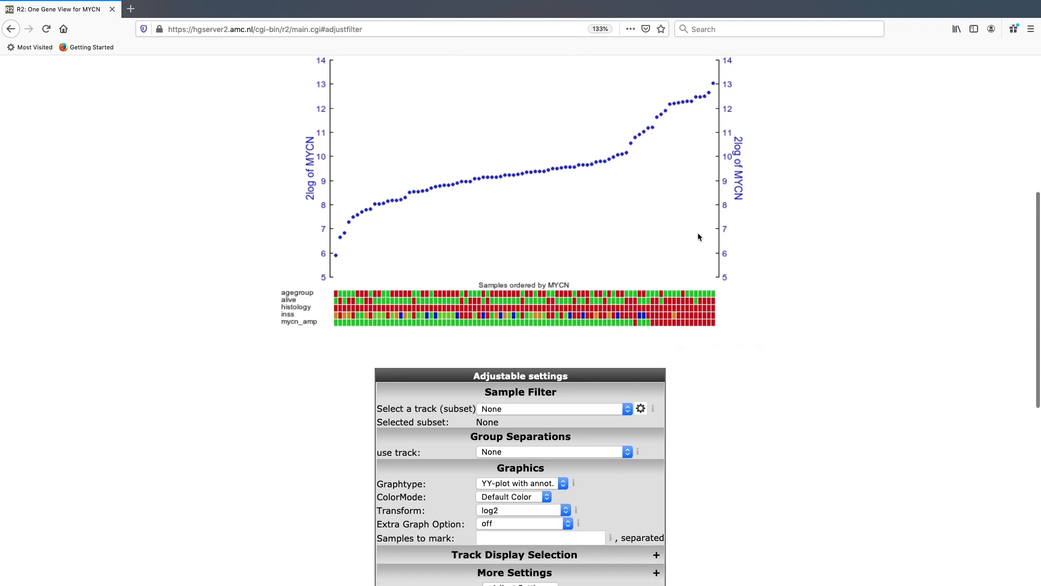
scroll(697, 236, "down", 6)
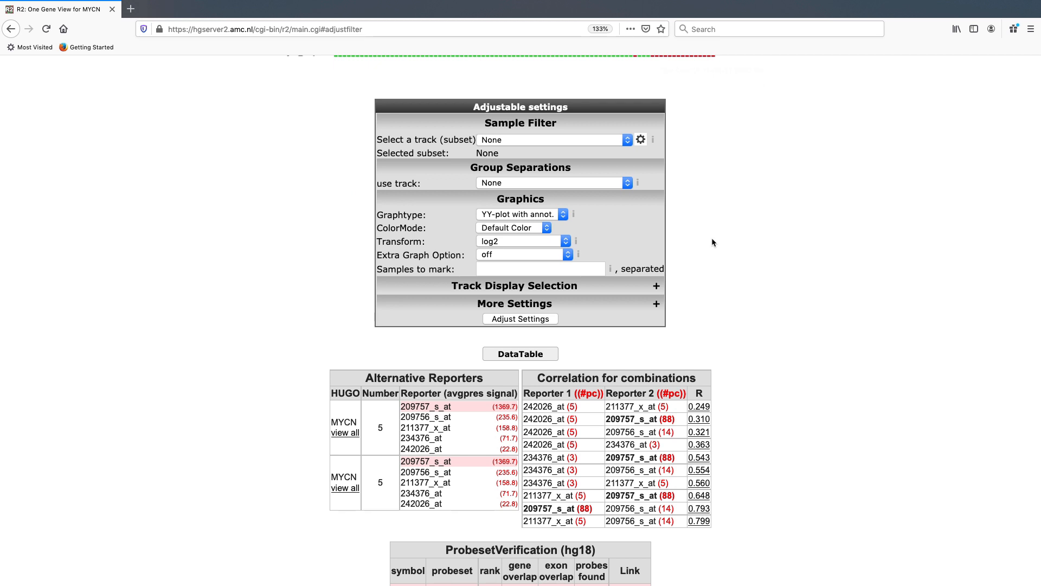
scroll(711, 241, "up", 8)
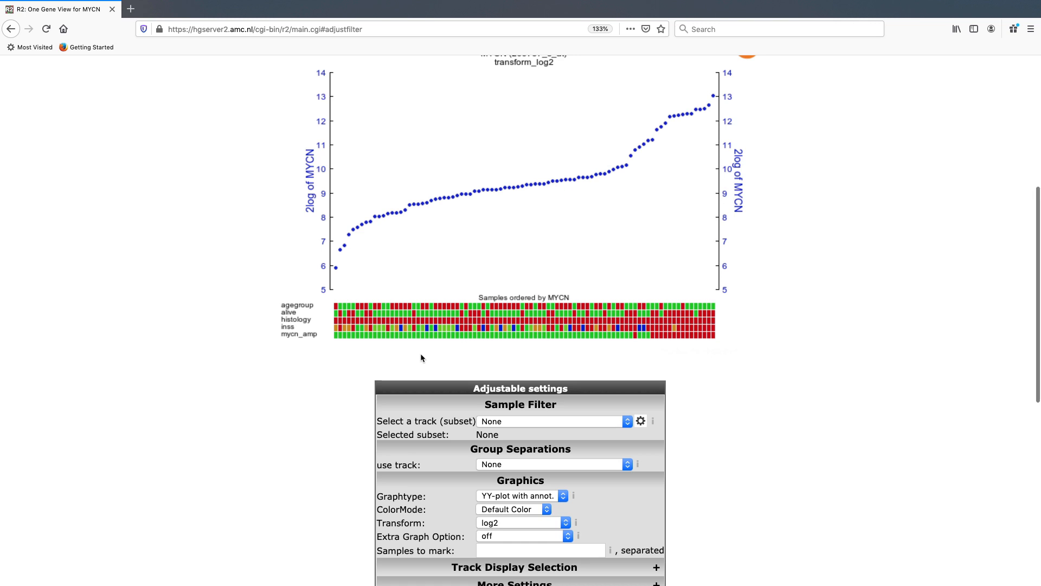
scroll(420, 353, "up", 1)
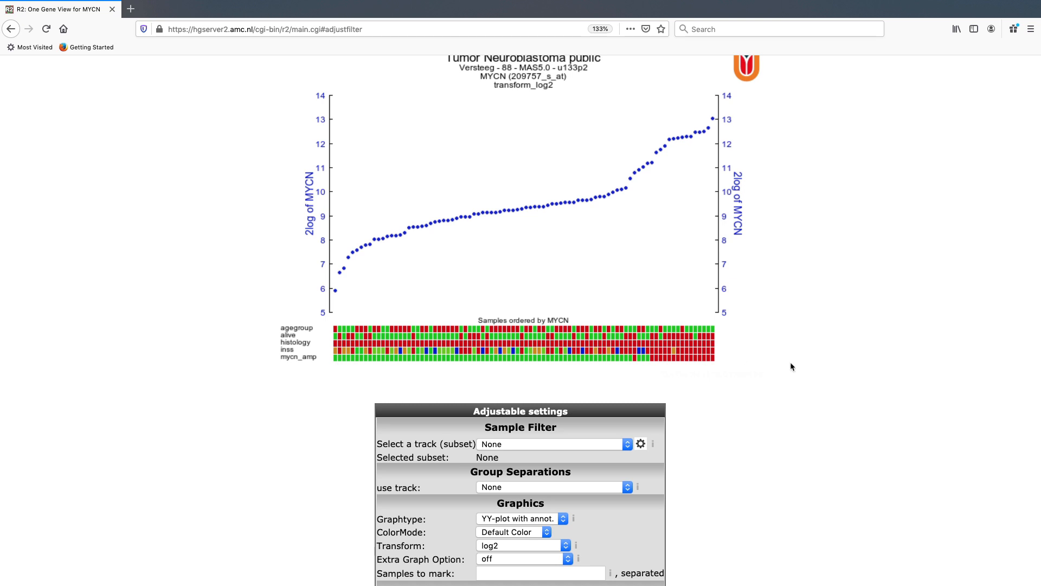
scroll(671, 375, "down", 3)
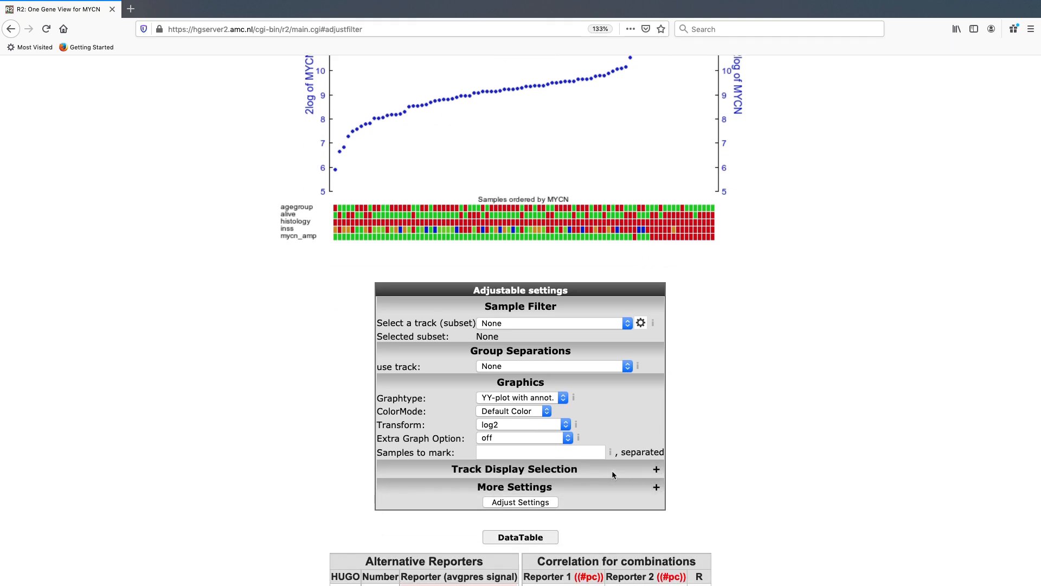
Deselect the alive, histology and inss tracks in the default group of Track Display Selection and apply the settings.
left_click(612, 470)
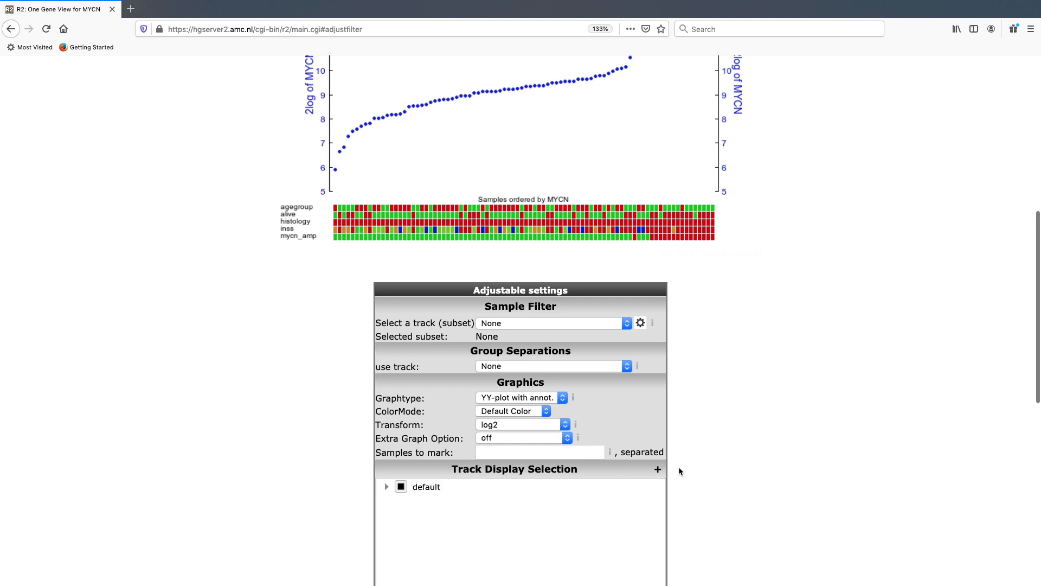
scroll(679, 469, "down", 1)
scroll(678, 471, "down", 1)
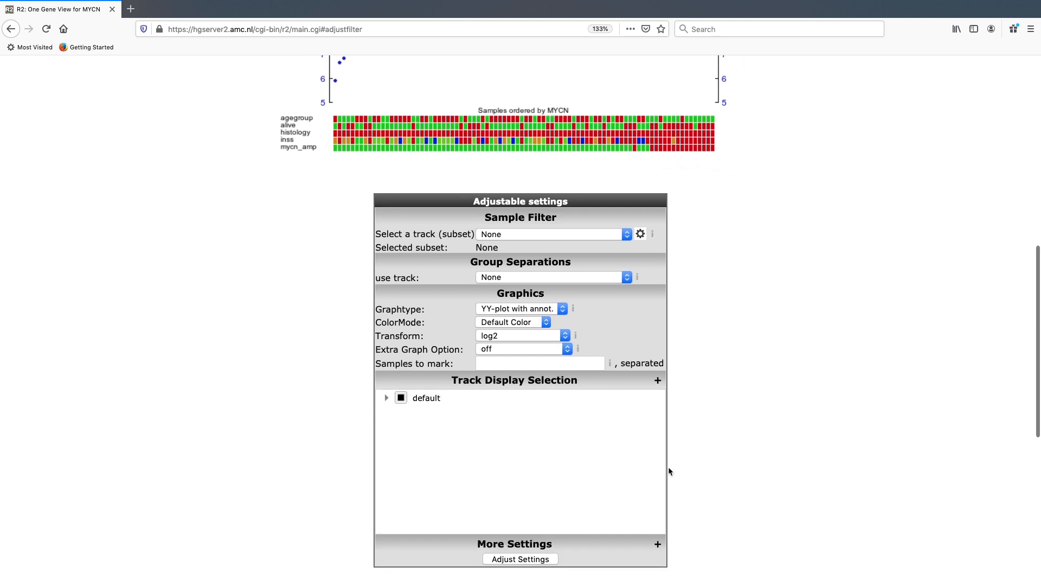
left_click(386, 397)
scroll(471, 455, "down", 2)
scroll(470, 451, "down", 2)
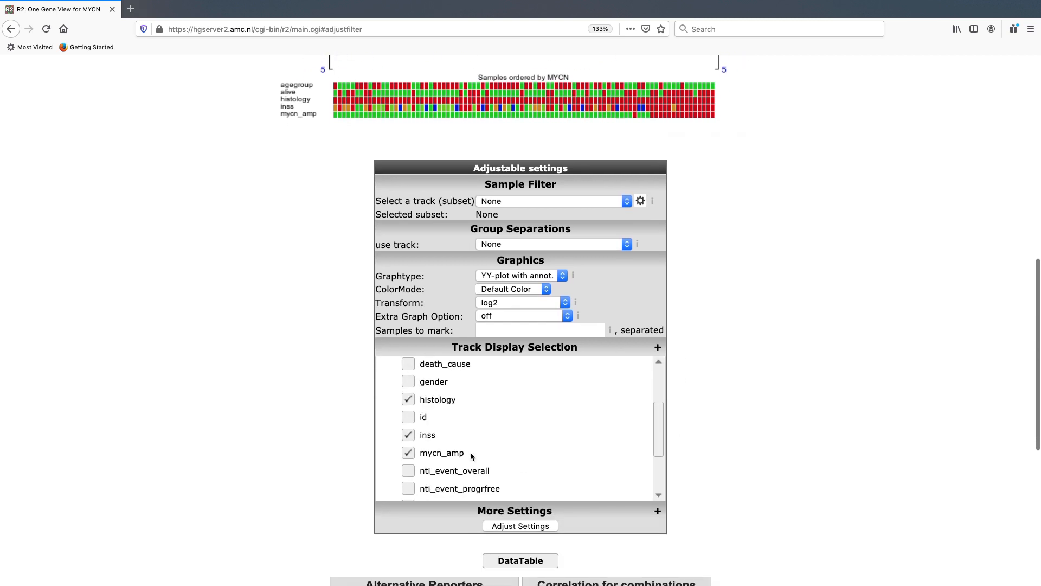
scroll(509, 437, "down", 3)
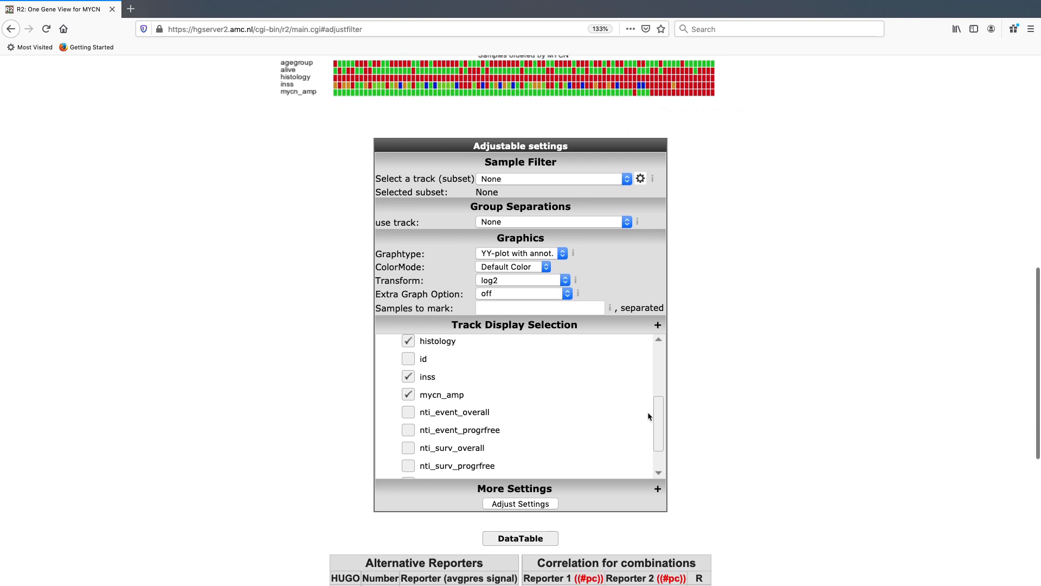
left_click_drag(660, 413, 653, 361)
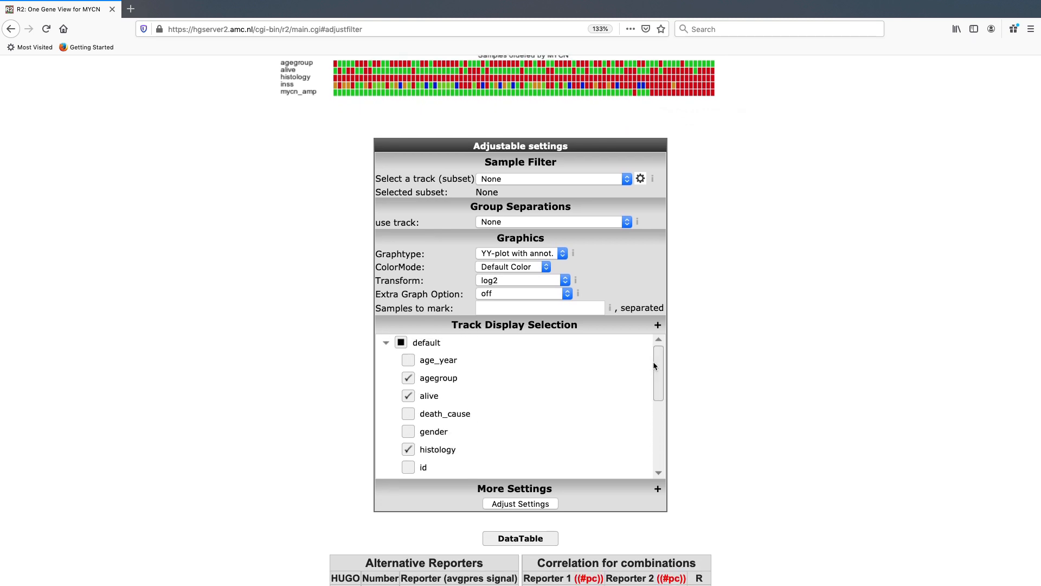
left_click(409, 396)
left_click(410, 449)
left_click_drag(659, 358, 656, 415)
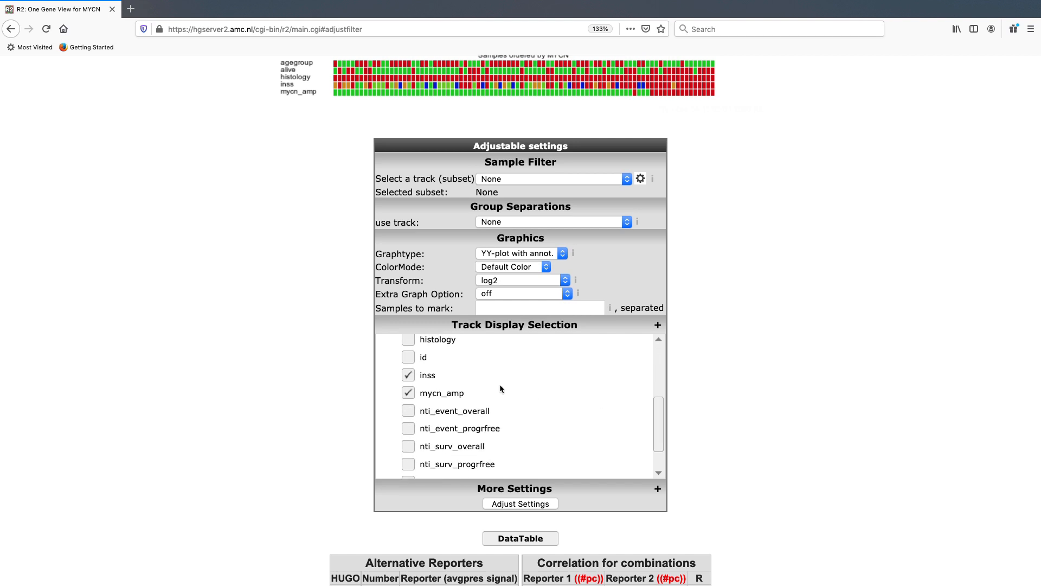
left_click(410, 375)
left_click(526, 505)
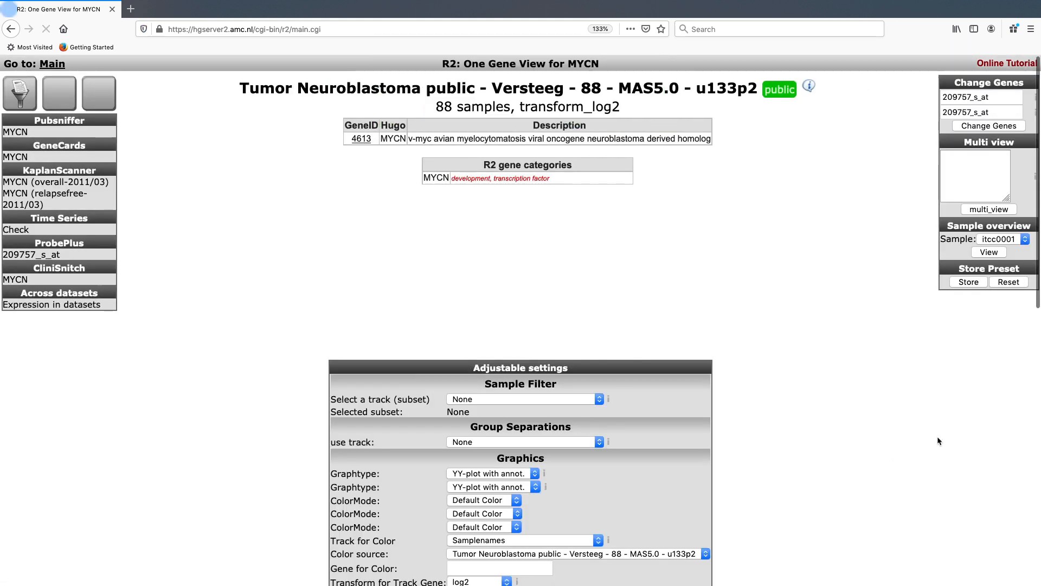
Compare the mycn_amp track with the MYCN expression of the samples ordered above it.
scroll(937, 436, "down", 4)
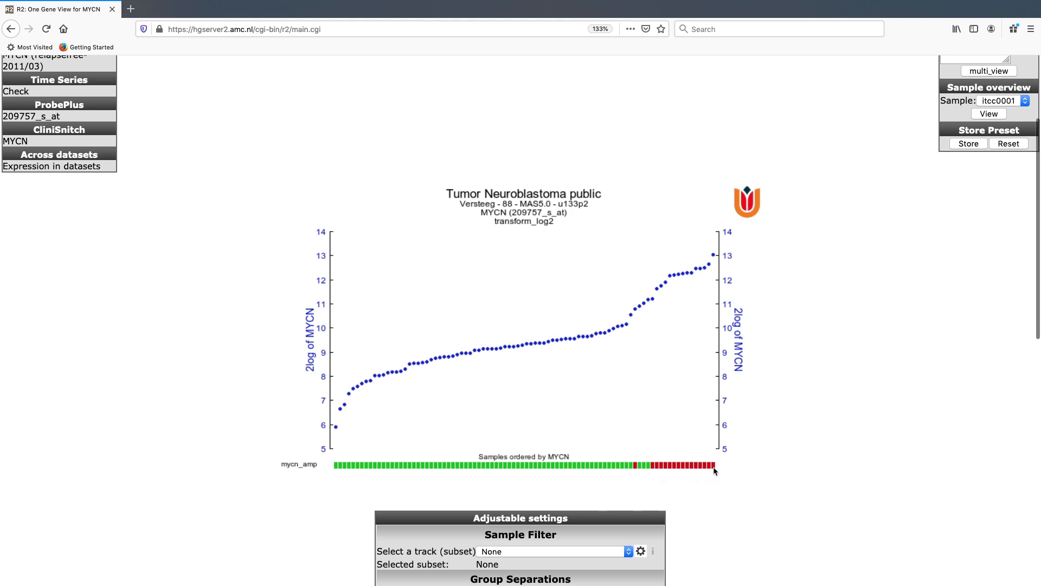
mouse_move(715, 469)
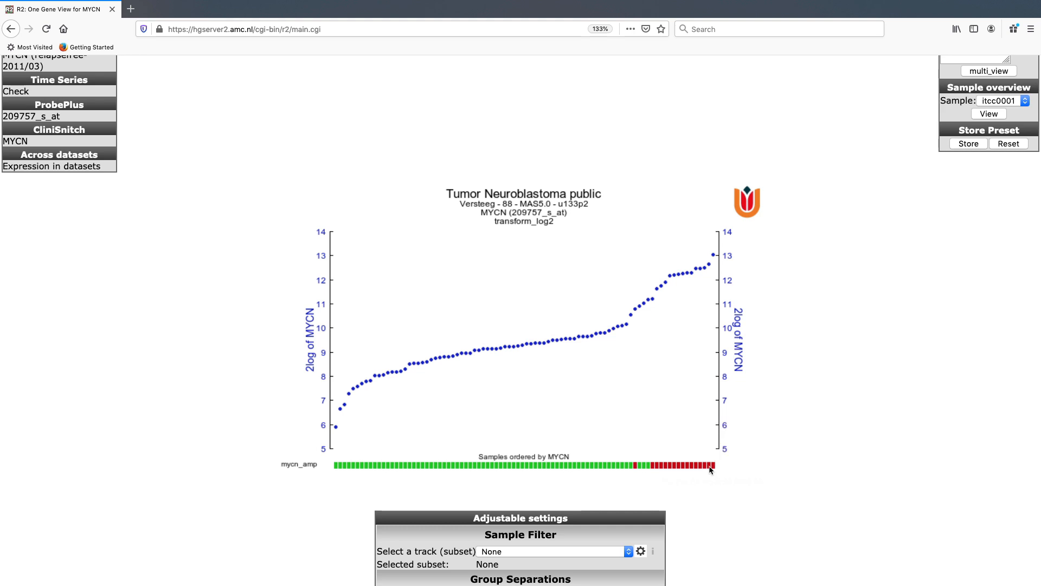
scroll(755, 493, "down", 2)
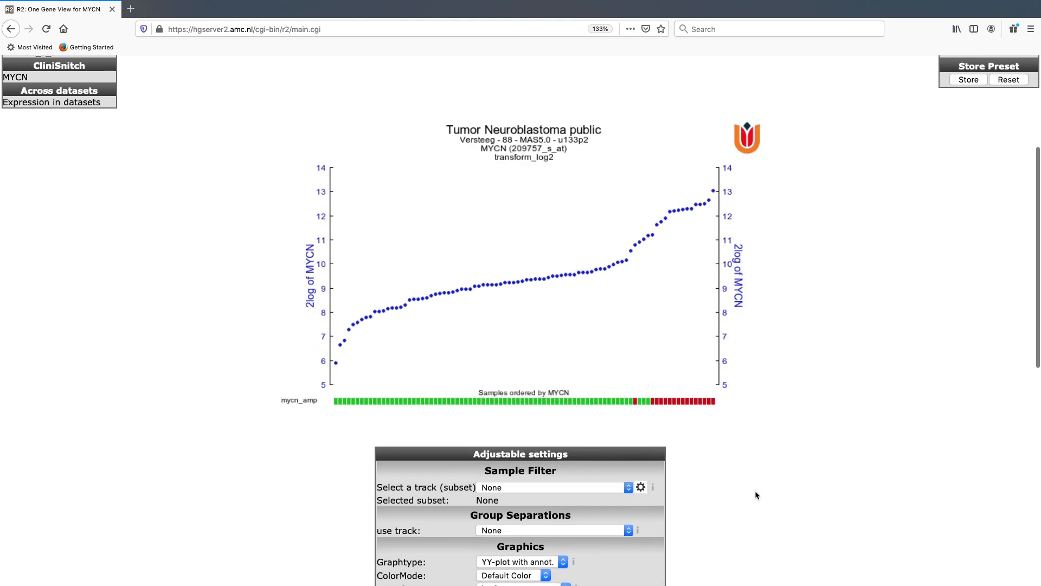
scroll(756, 494, "down", 1)
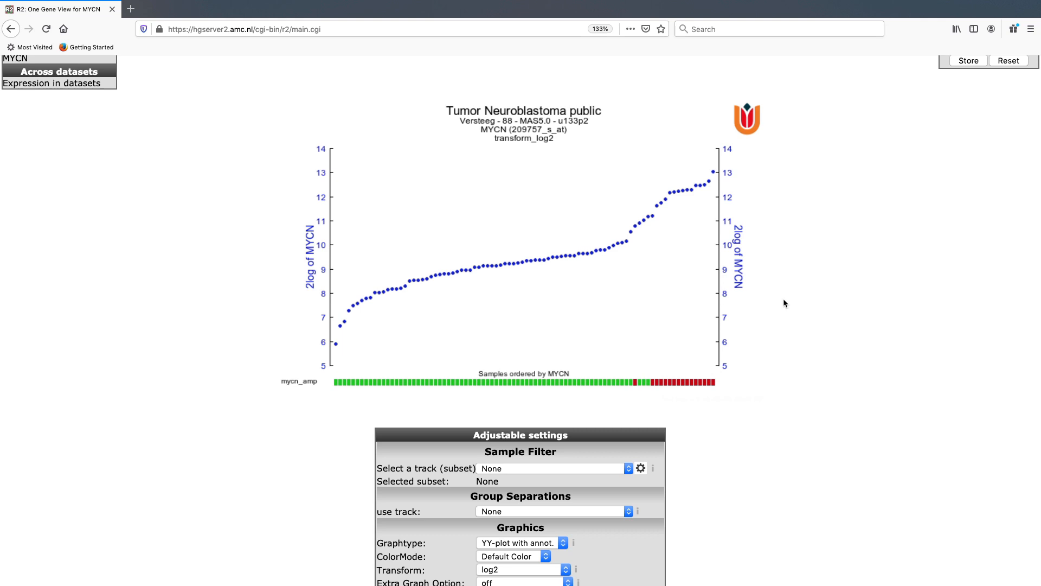
scroll(783, 302, "down", 1)
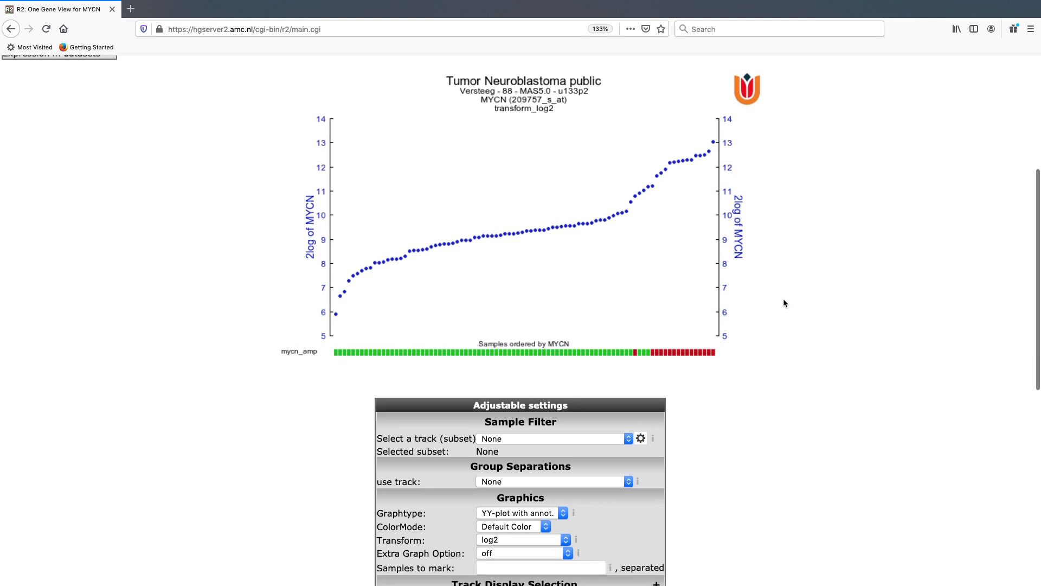
scroll(784, 302, "down", 1)
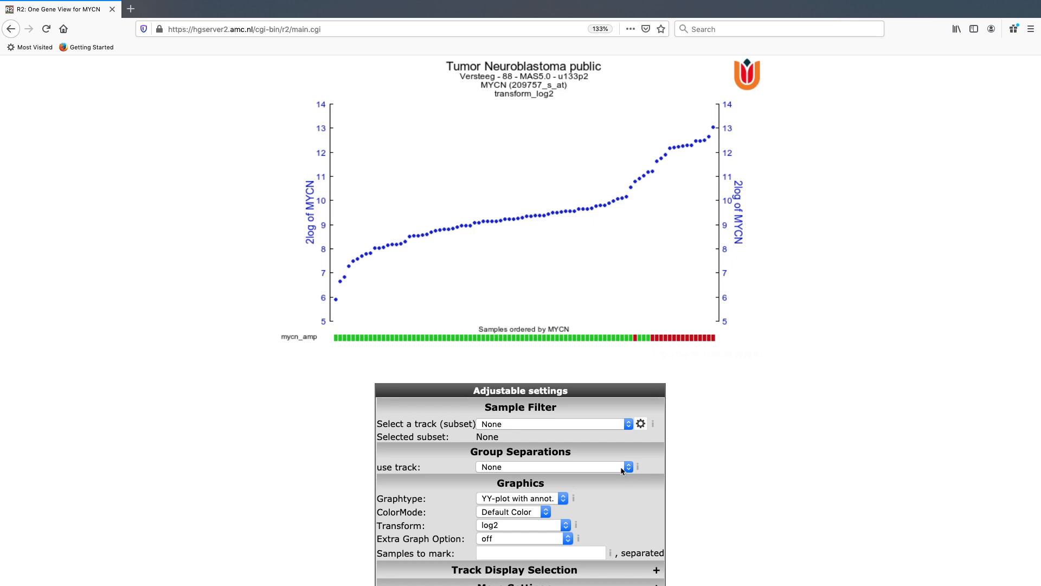
Colour the MYCN plot by the inss (5 cat) track and apply the settings.
left_click(546, 513)
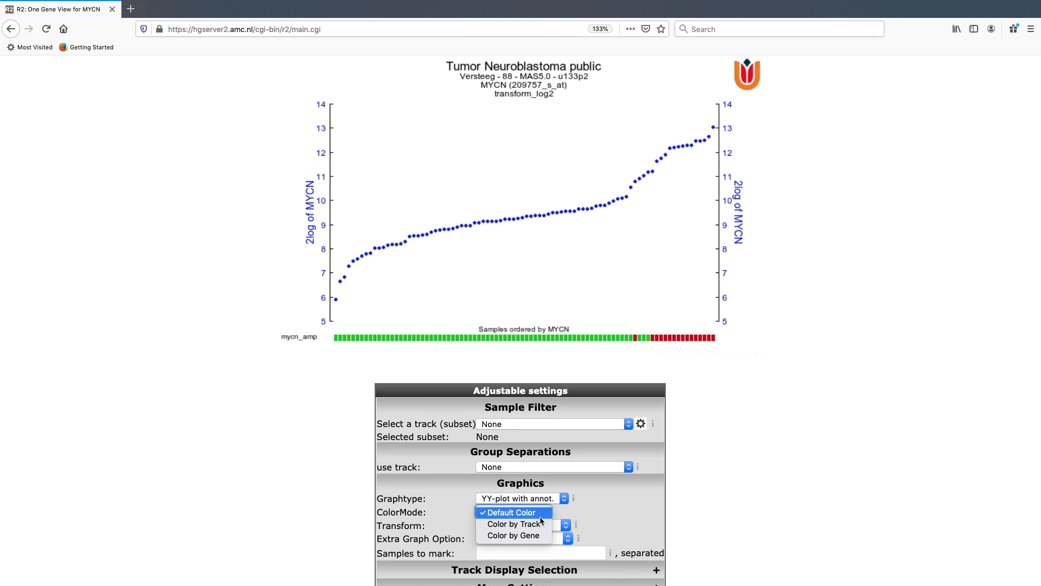
left_click(434, 510)
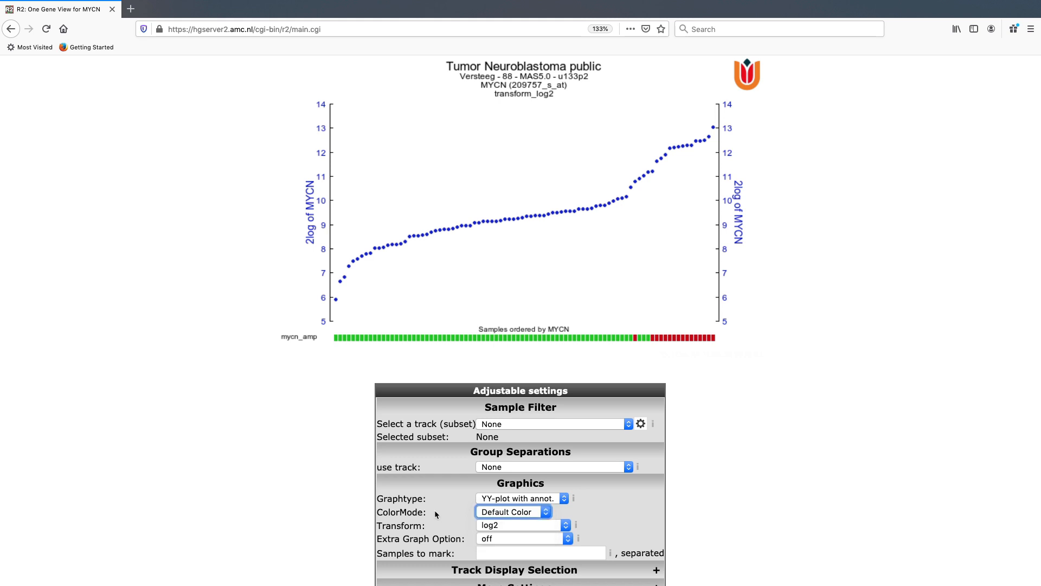
left_click(504, 514)
left_click(507, 523)
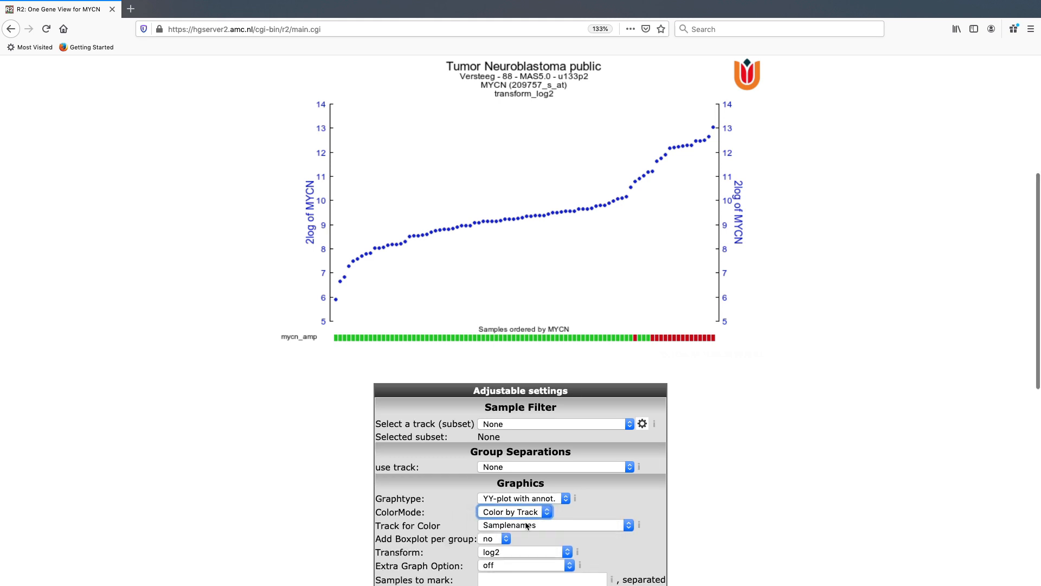
left_click(608, 524)
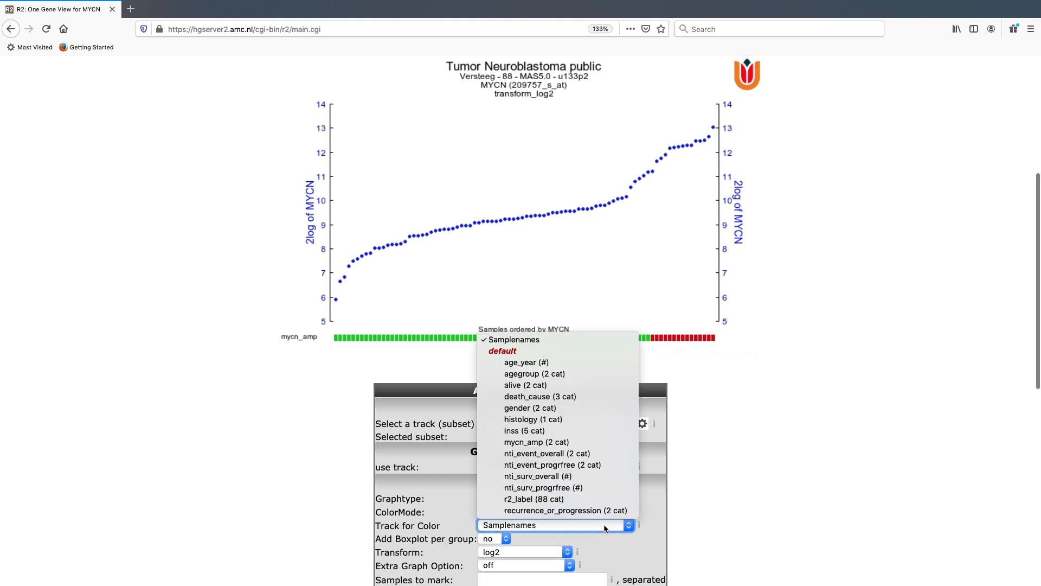
left_click(581, 432)
scroll(760, 443, "down", 5)
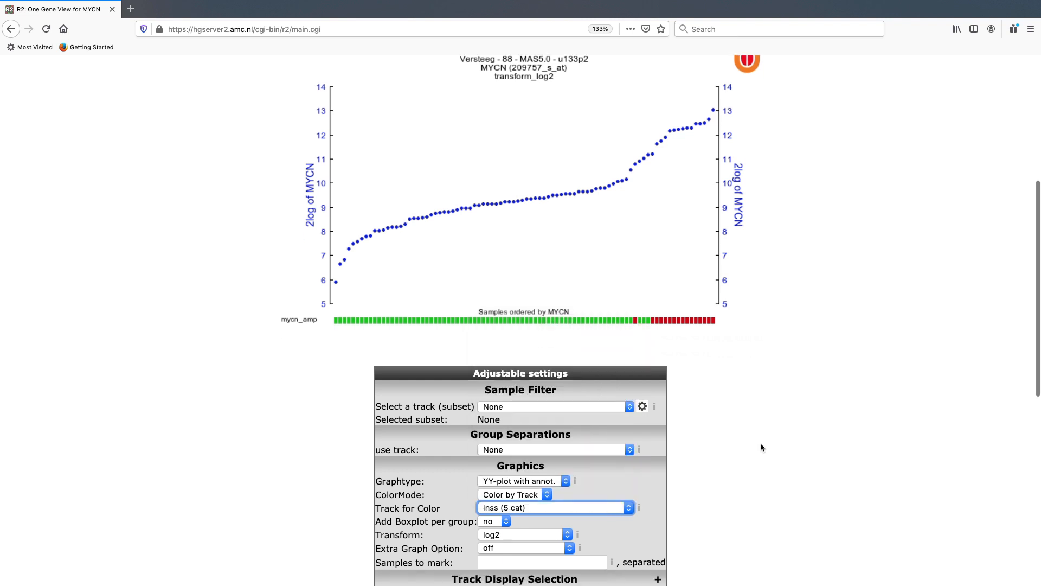
left_click(514, 477)
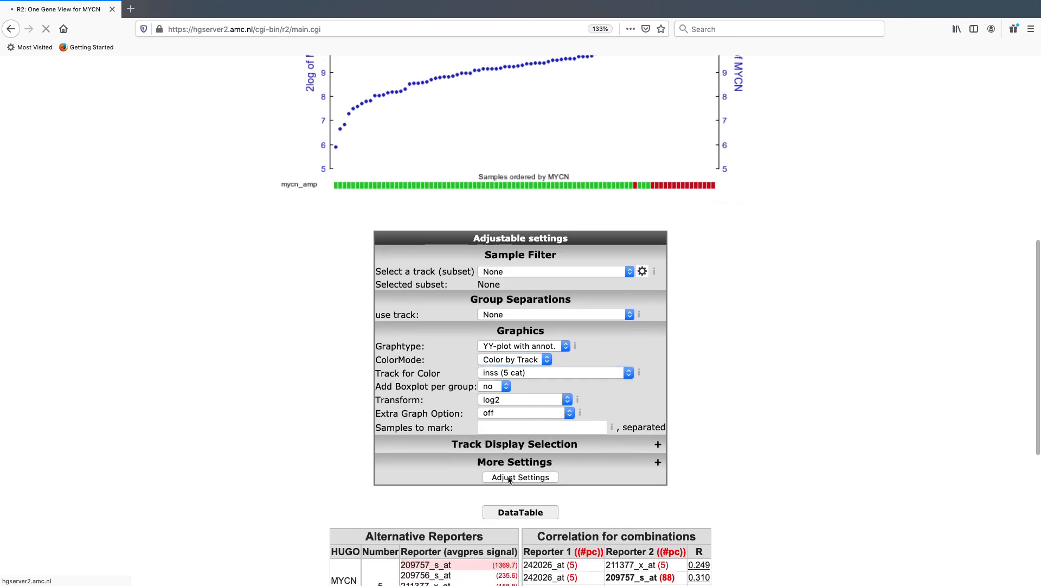
Separate the samples into groups by the inss track, set the graph type to BoxPlot, and apply the settings.
scroll(916, 376, "down", 6)
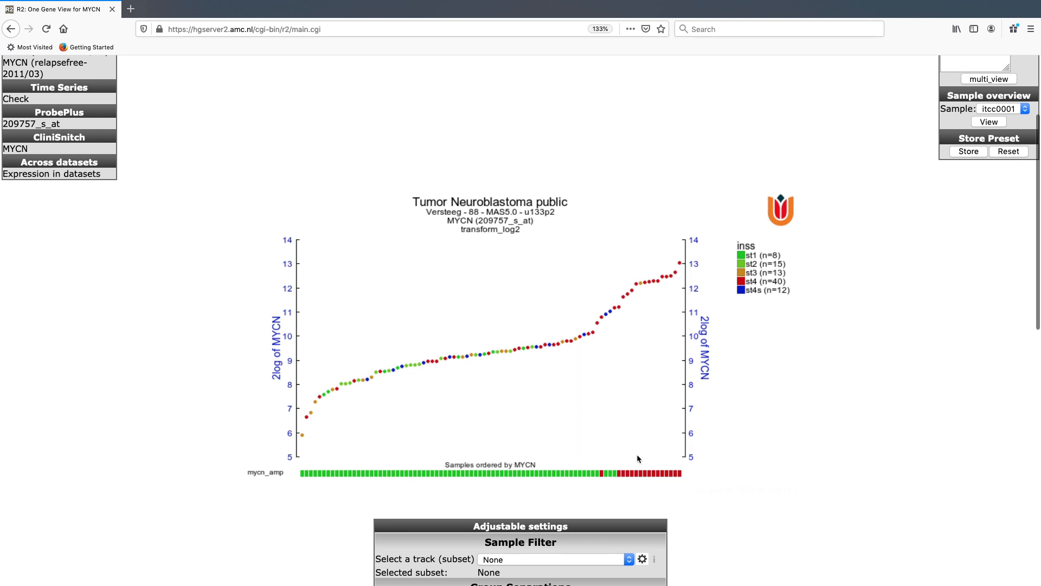
scroll(571, 518, "down", 1)
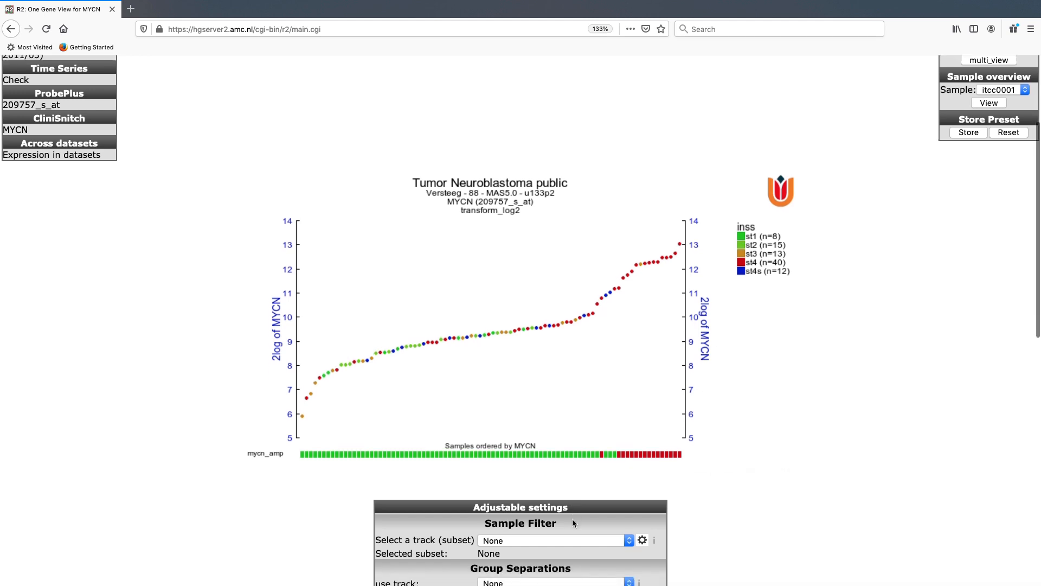
scroll(573, 523, "down", 1)
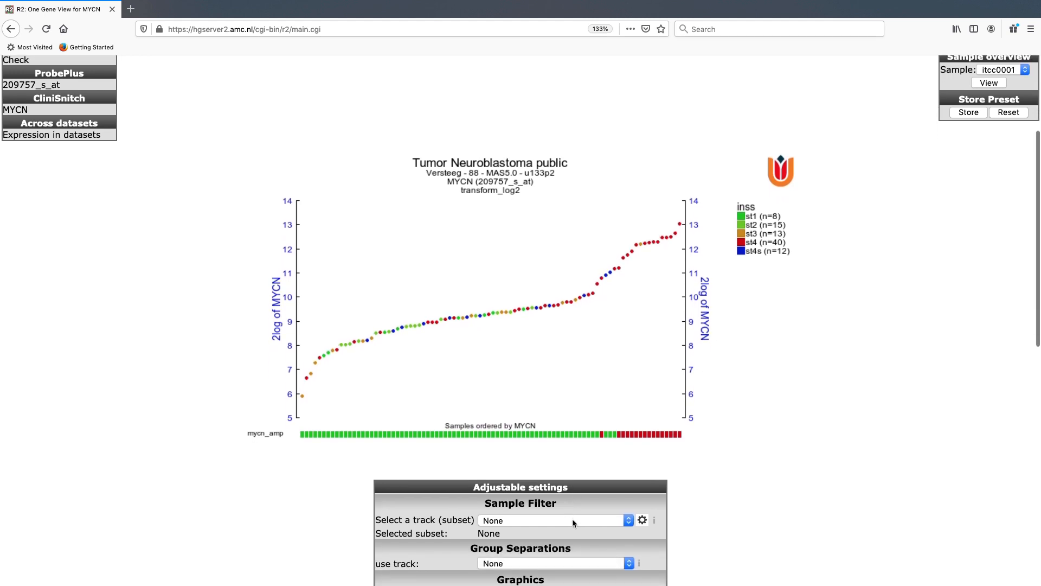
scroll(573, 522, "down", 1)
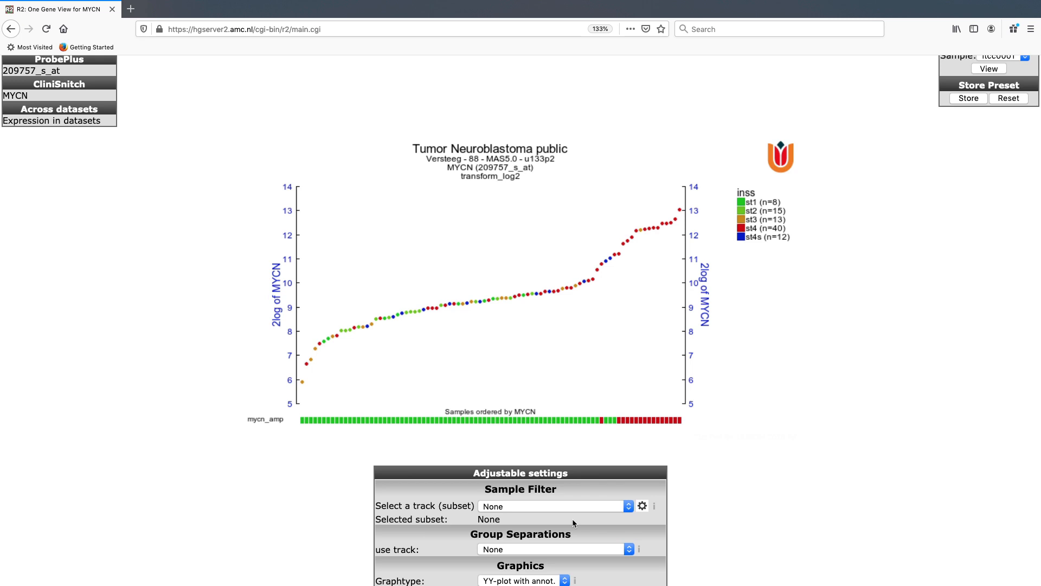
scroll(573, 523, "down", 3)
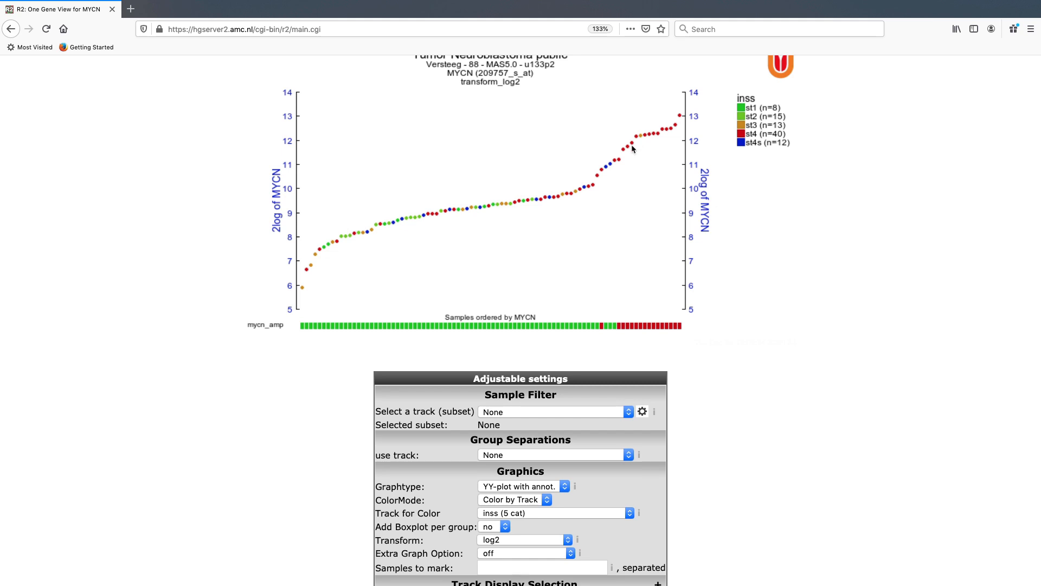
left_click(537, 457)
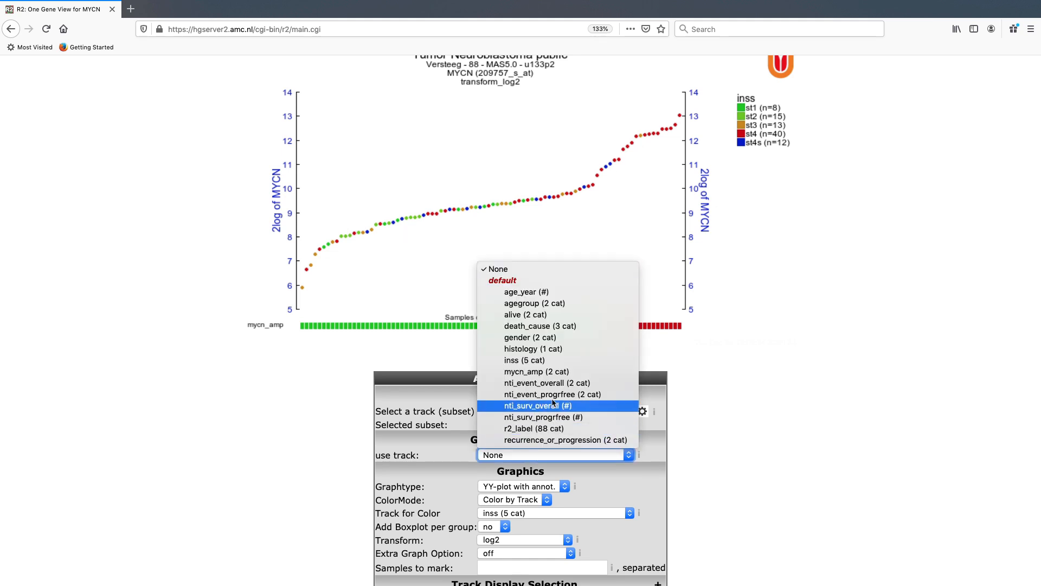
left_click(550, 359)
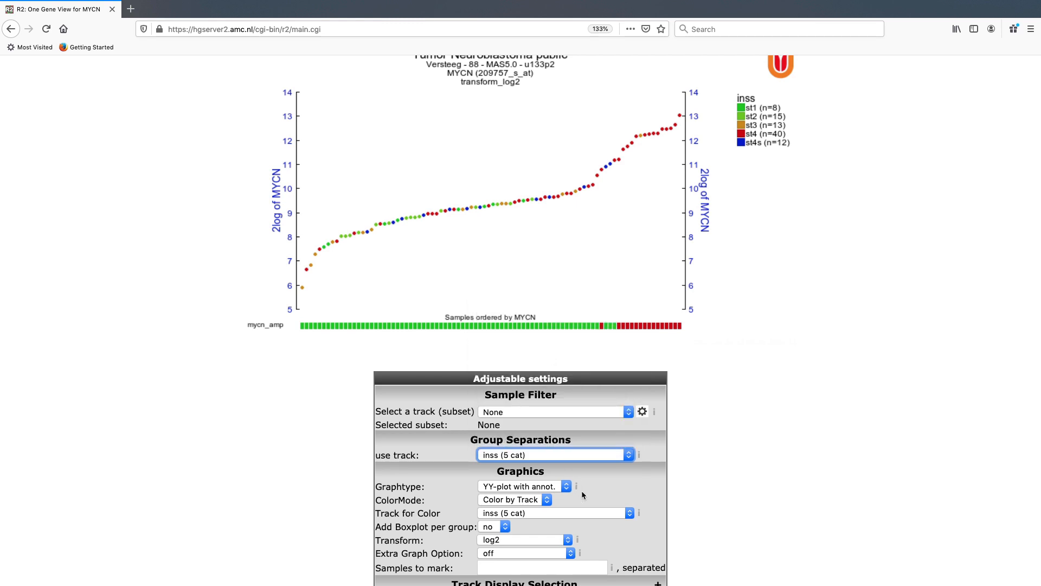
left_click(549, 489)
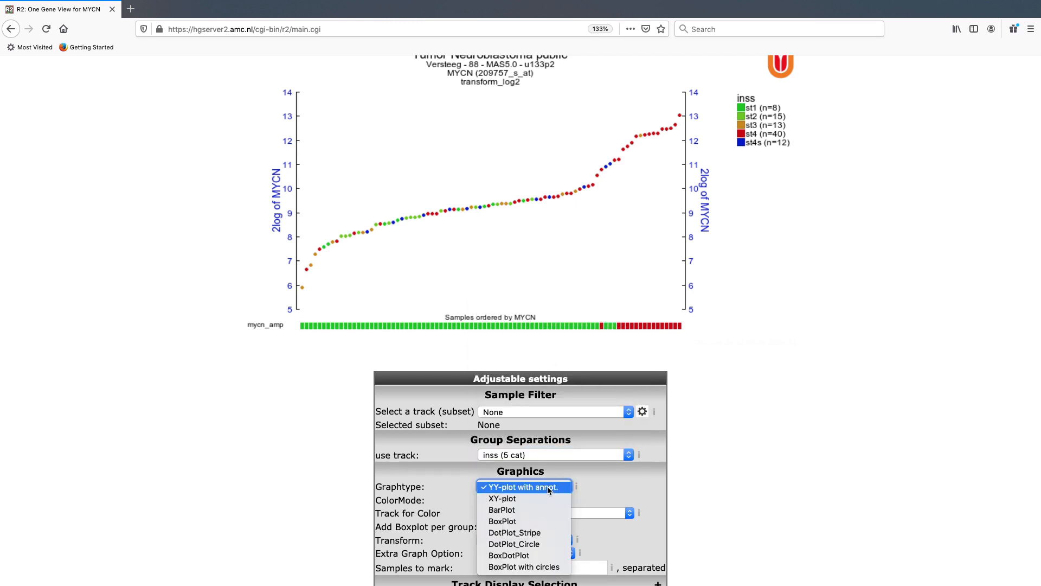
left_click(535, 521)
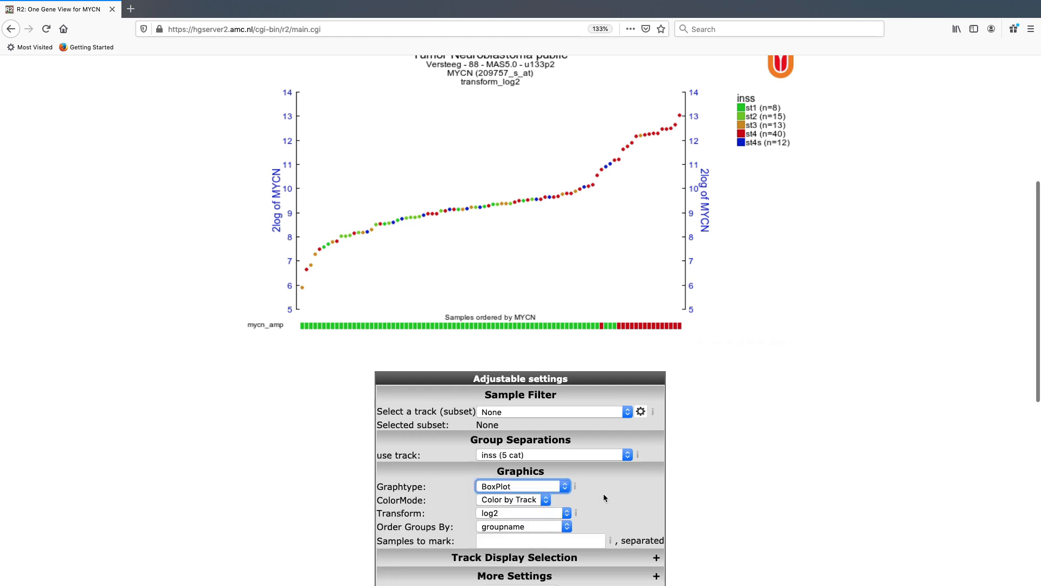
scroll(604, 494, "down", 3)
left_click(545, 524)
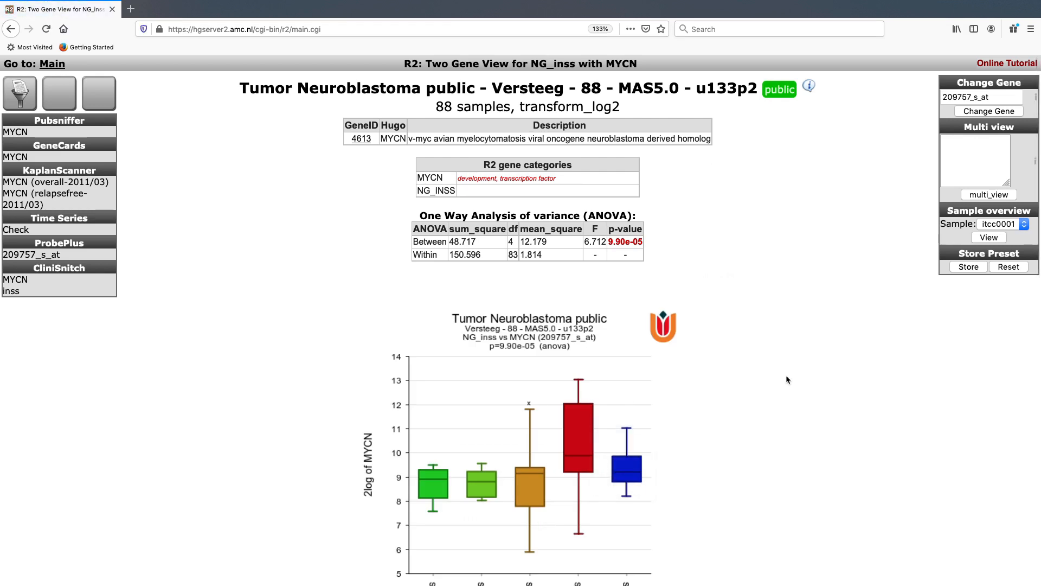
Examine the ANOVA table and the boxplot of MYCN expression per inss stage.
scroll(788, 380, "down", 3)
scroll(788, 380, "up", 1)
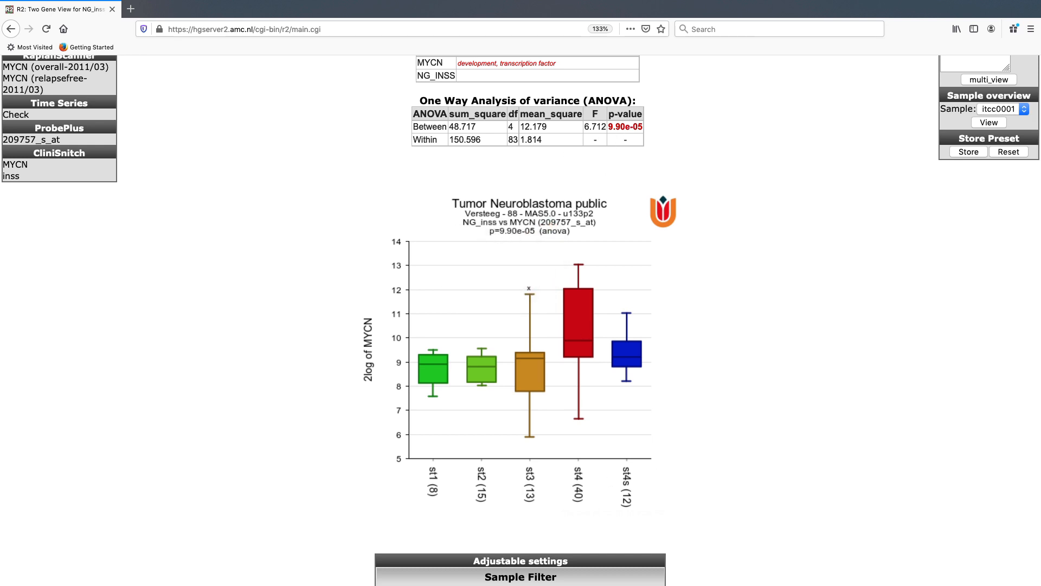
scroll(583, 448, "down", 1)
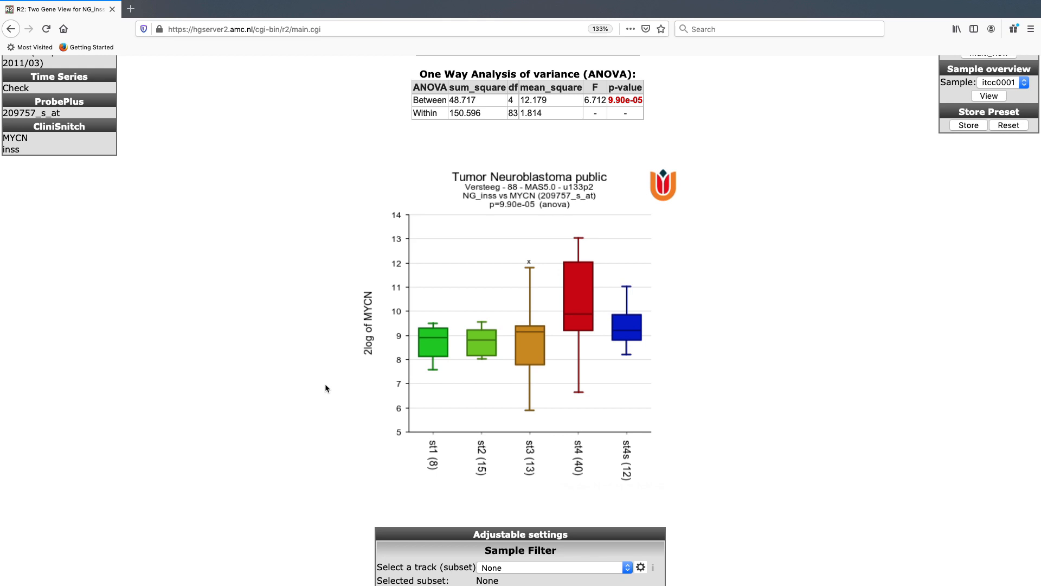
scroll(325, 385, "down", 2)
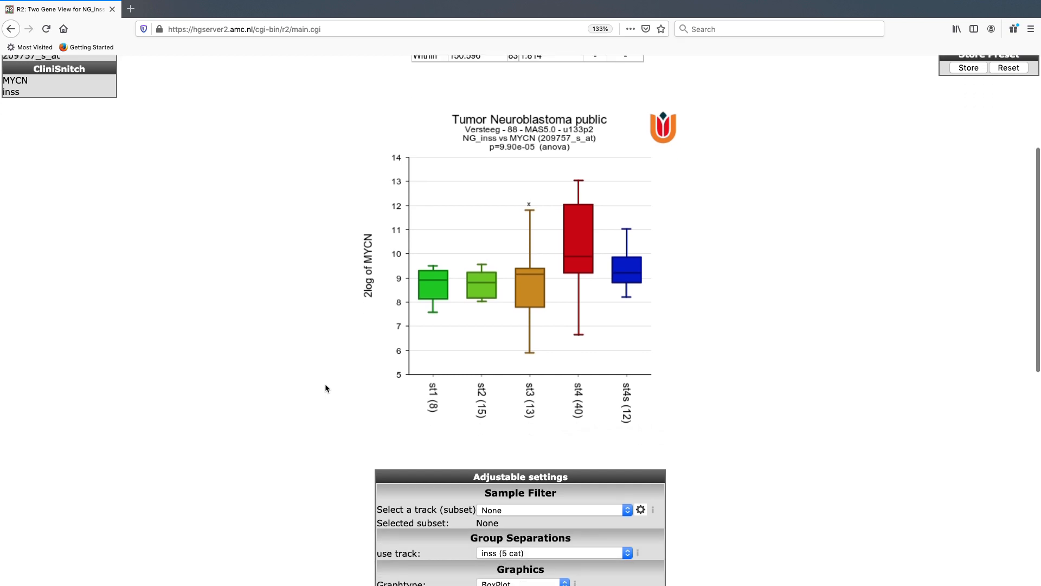
scroll(325, 386, "down", 1)
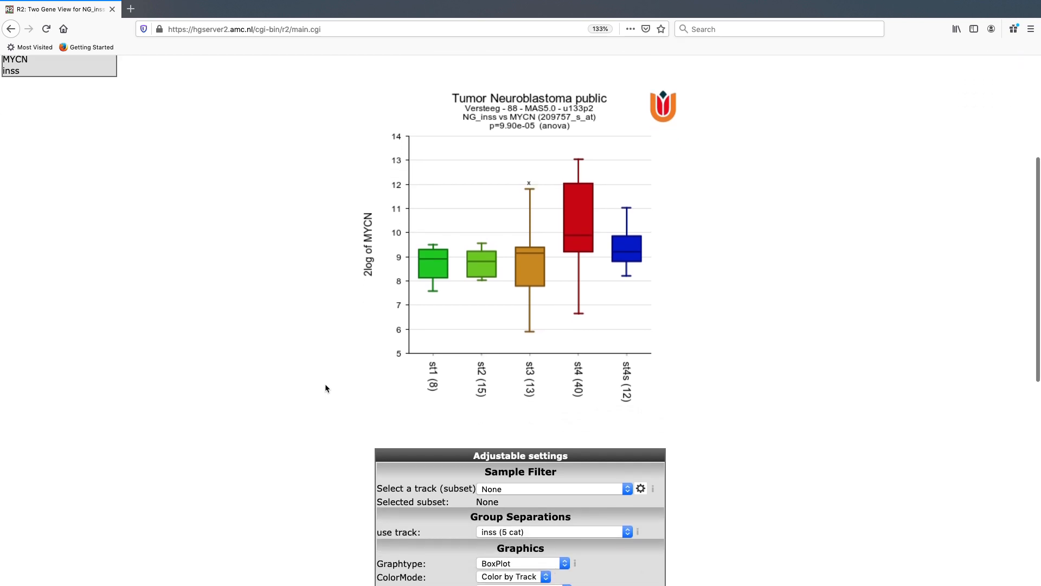
Set the group separation track to None and the colour mode to Default Color, and apply the settings.
scroll(326, 388, "down", 4)
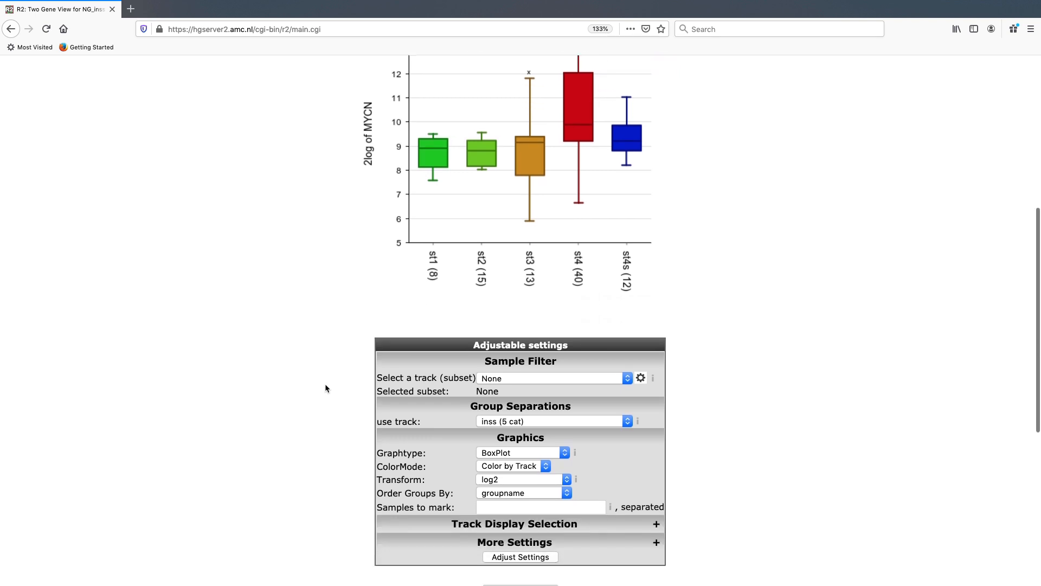
left_click(508, 426)
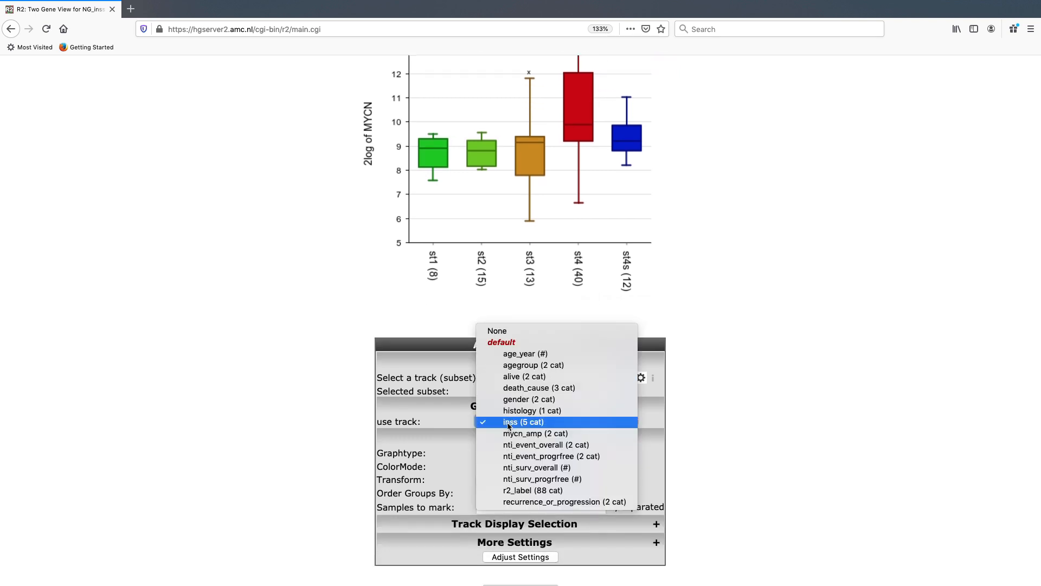
left_click(508, 335)
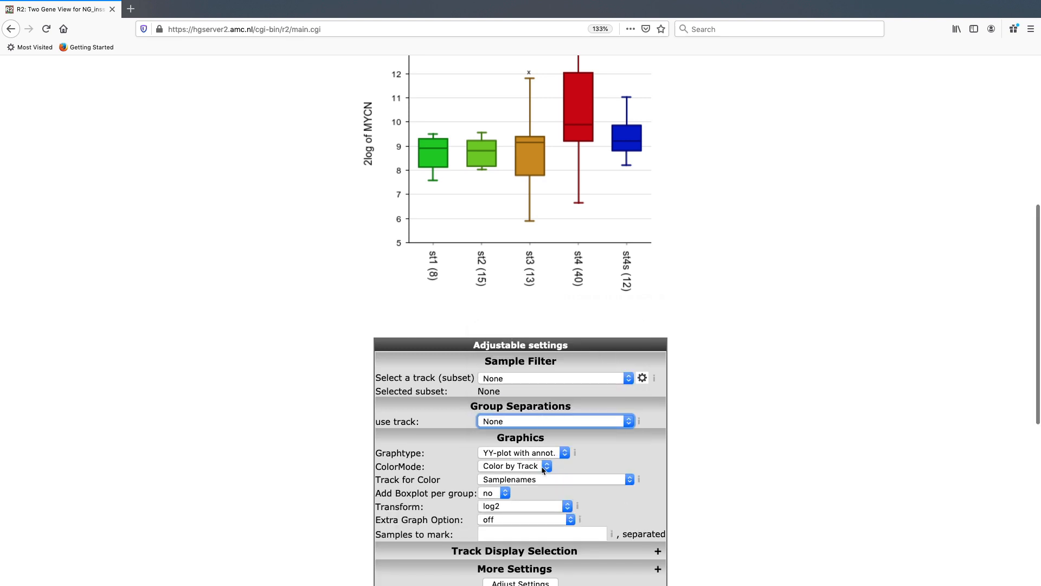
left_click(545, 467)
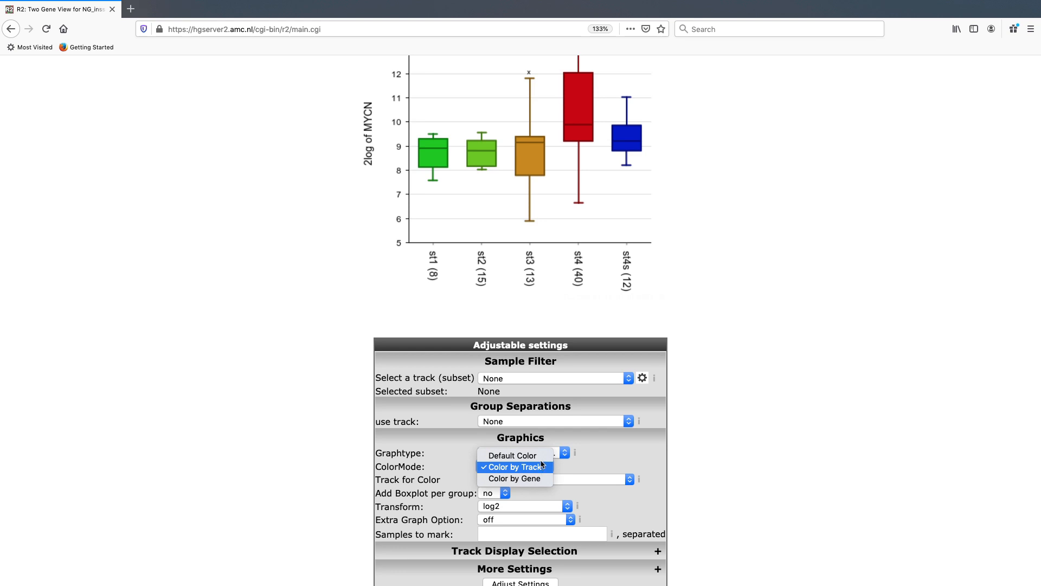
left_click(541, 459)
scroll(528, 488, "down", 1)
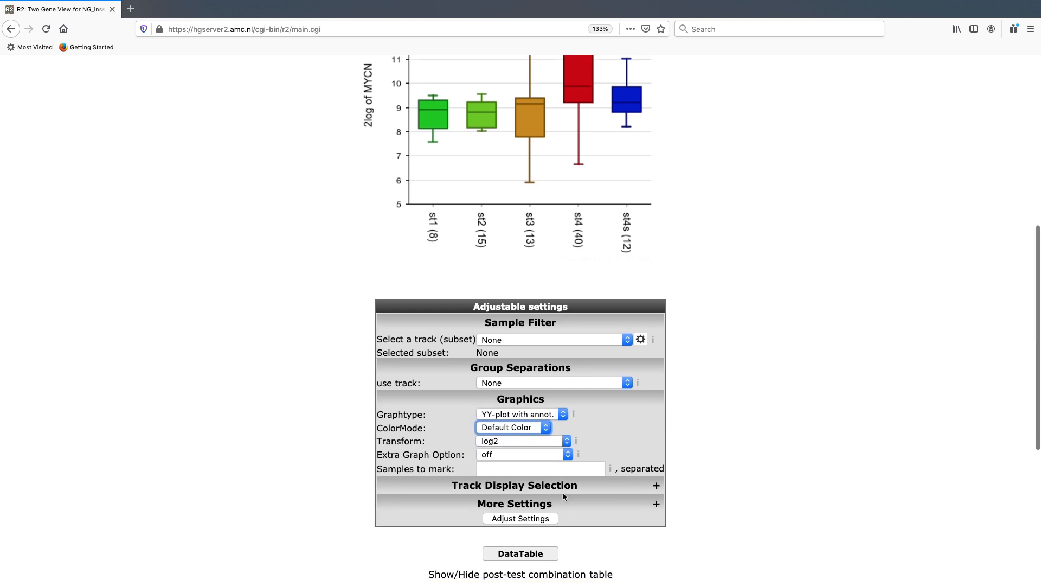
left_click(528, 518)
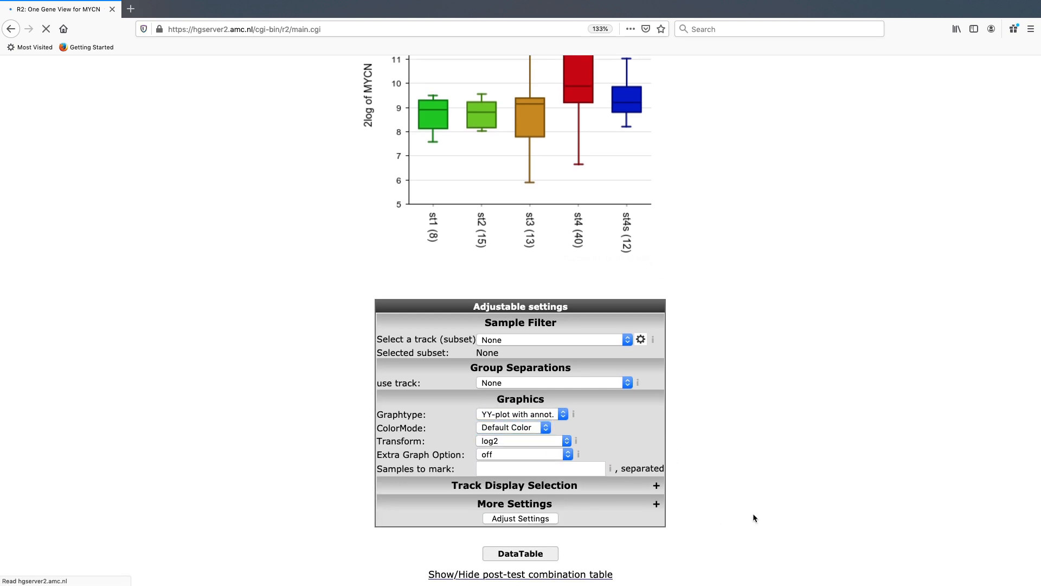
Open the sample overview of ITCC0021 from the MYCN gene view.
scroll(689, 450, "down", 5)
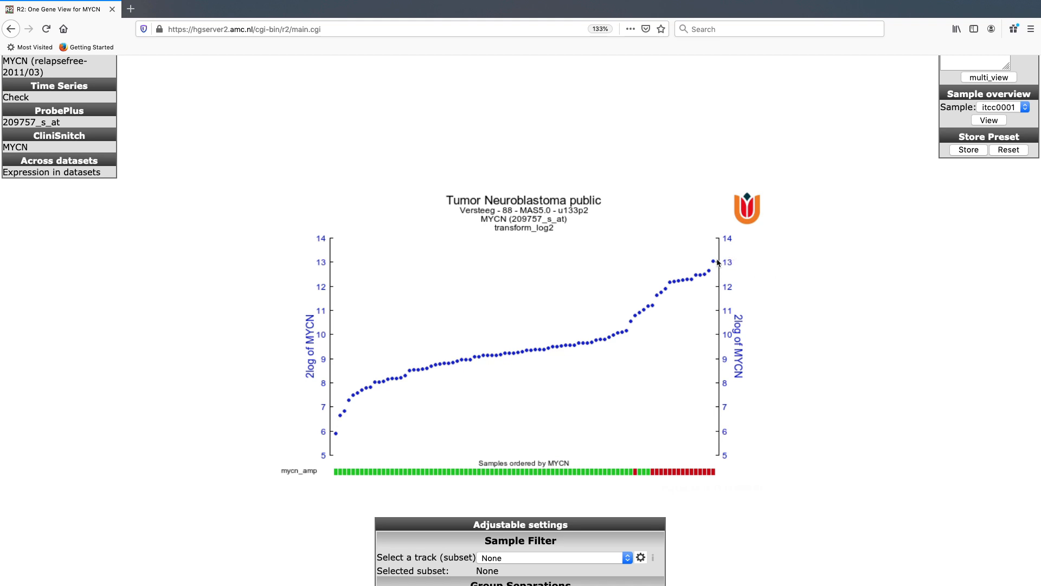
mouse_move(714, 263)
scroll(912, 211, "up", 3)
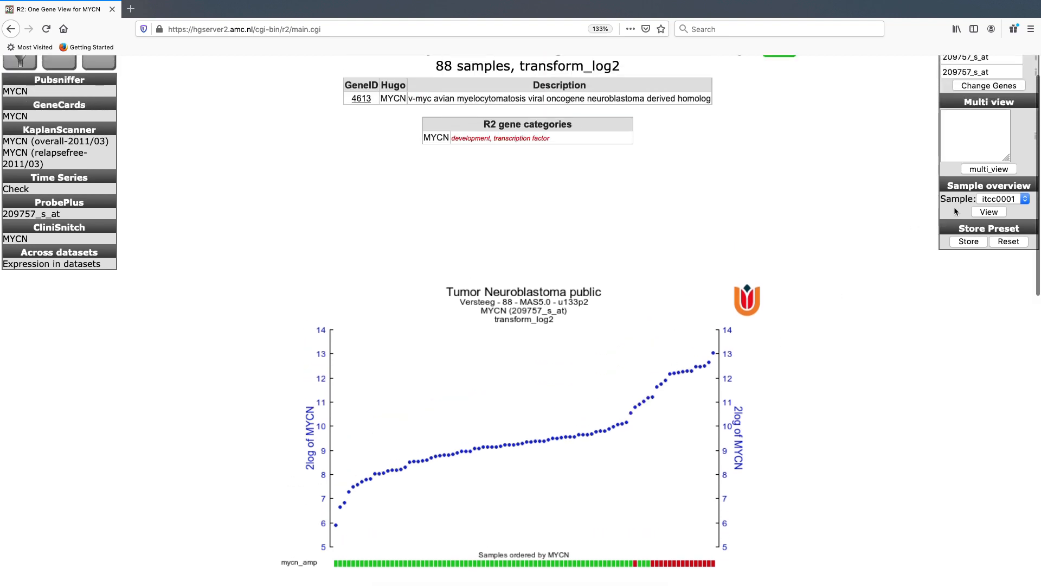
left_click_drag(948, 189, 1007, 188)
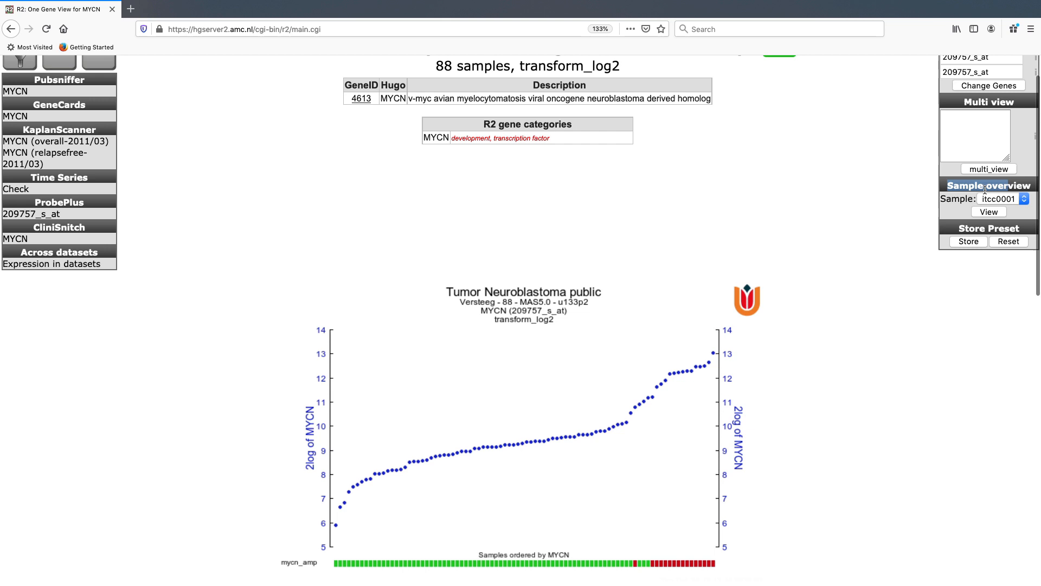
left_click(1013, 197)
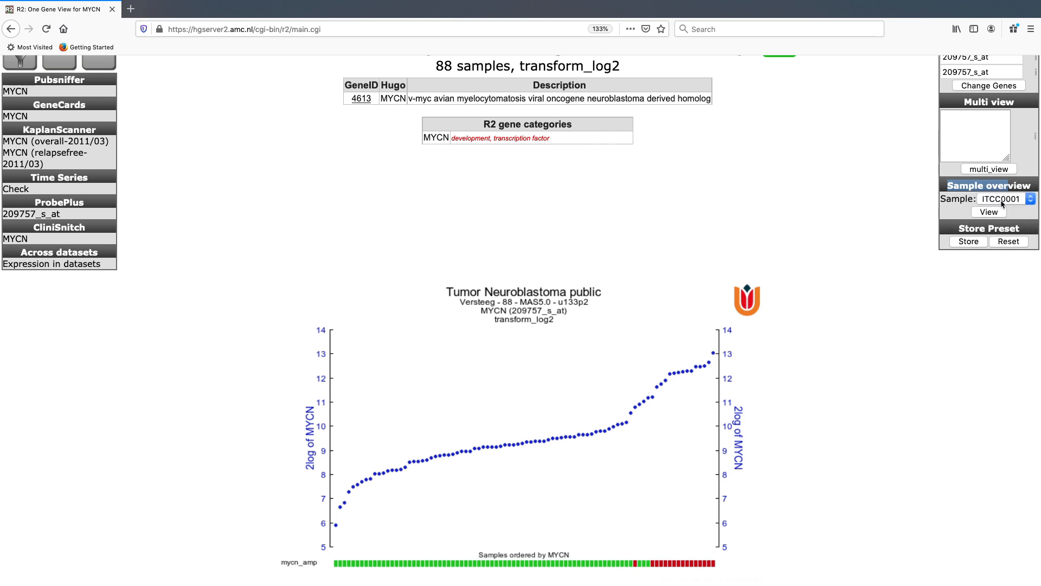
left_click(1004, 205)
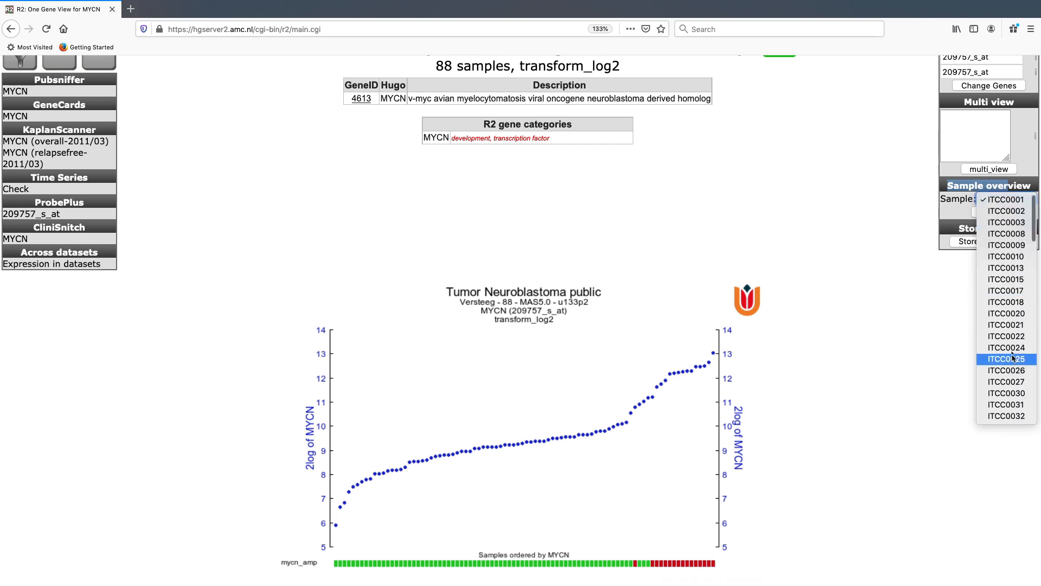
left_click(1006, 325)
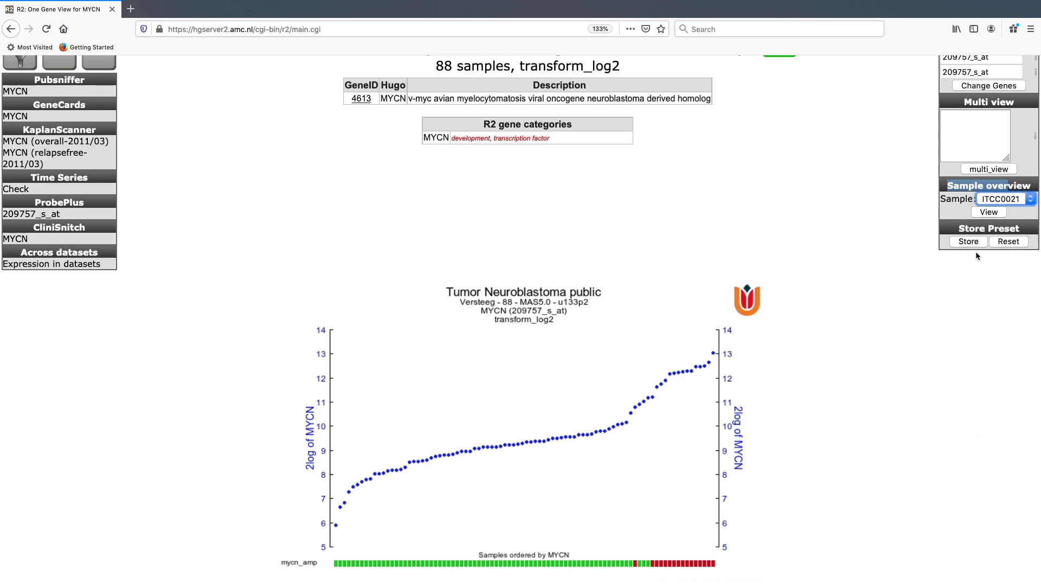
left_click(988, 212)
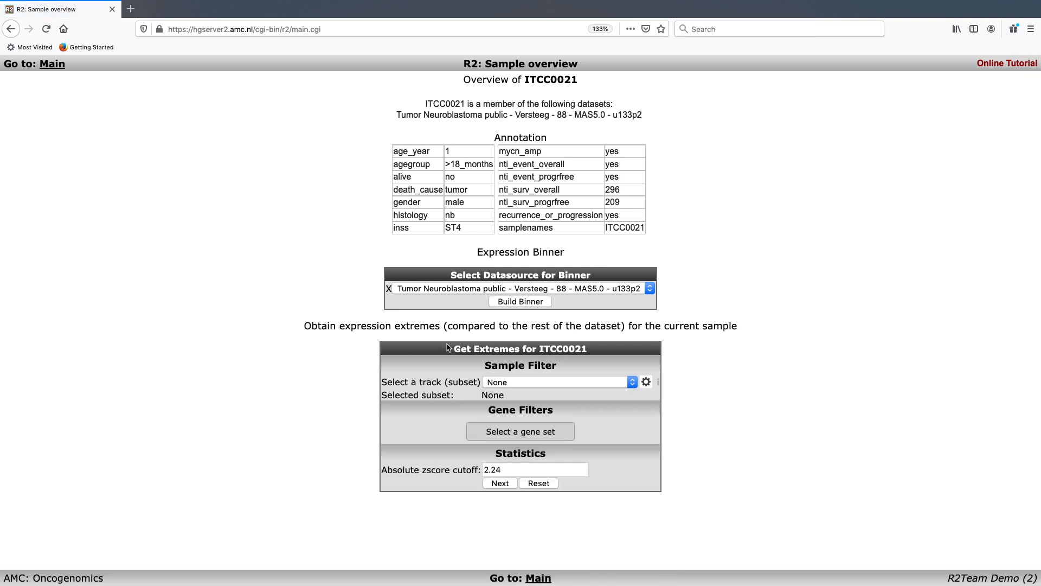
Get the genes with extreme expression for ITCC0021, keeping the default sample, gene and z-score filters.
left_click_drag(451, 348, 577, 361)
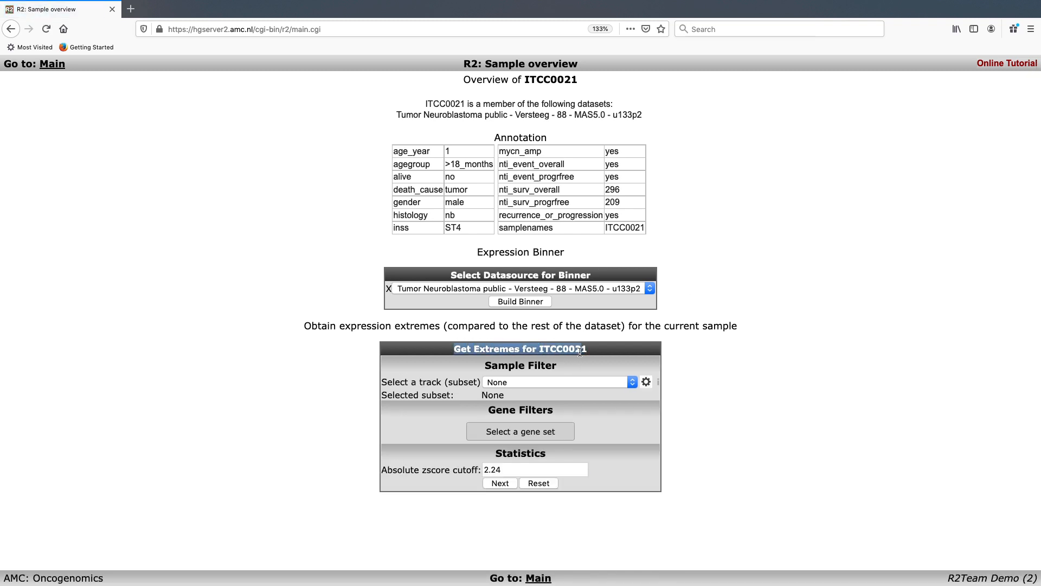
left_click(579, 353)
left_click(501, 483)
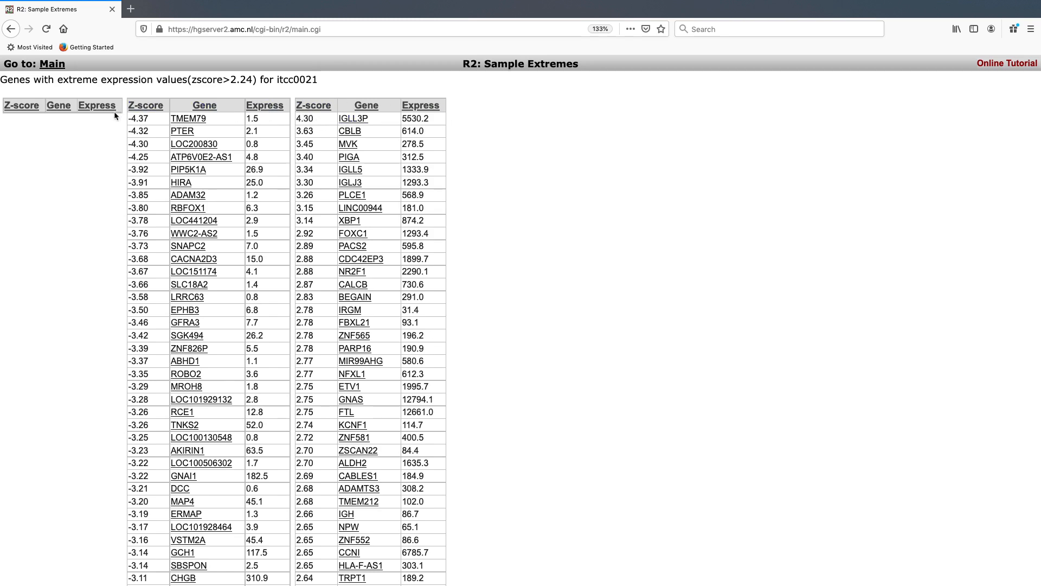
Open the one gene view of IGLL3P from the extremes list and examine its z-score plot with the marked sample.
left_click(362, 125)
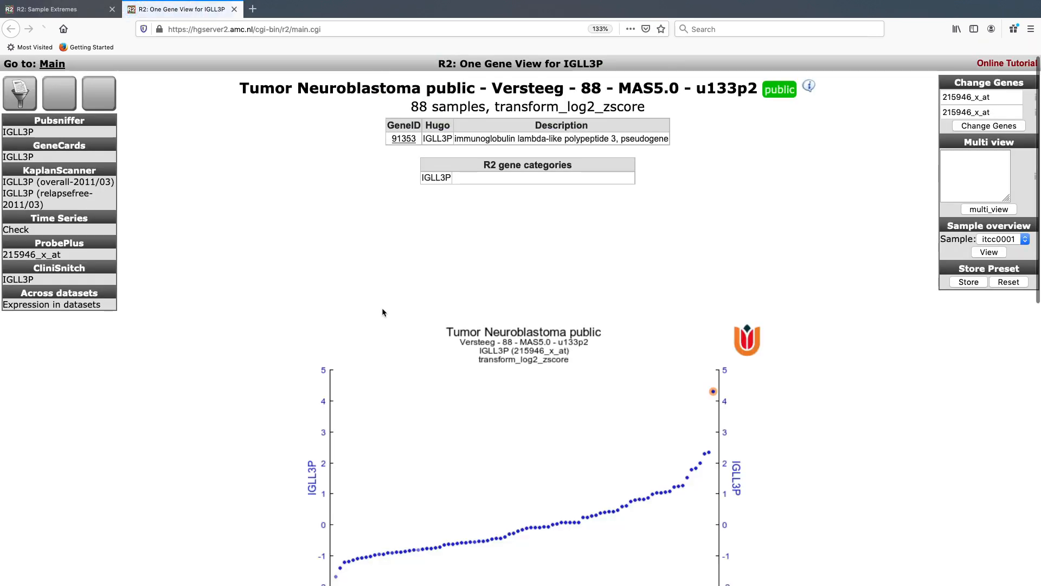
scroll(382, 311, "down", 3)
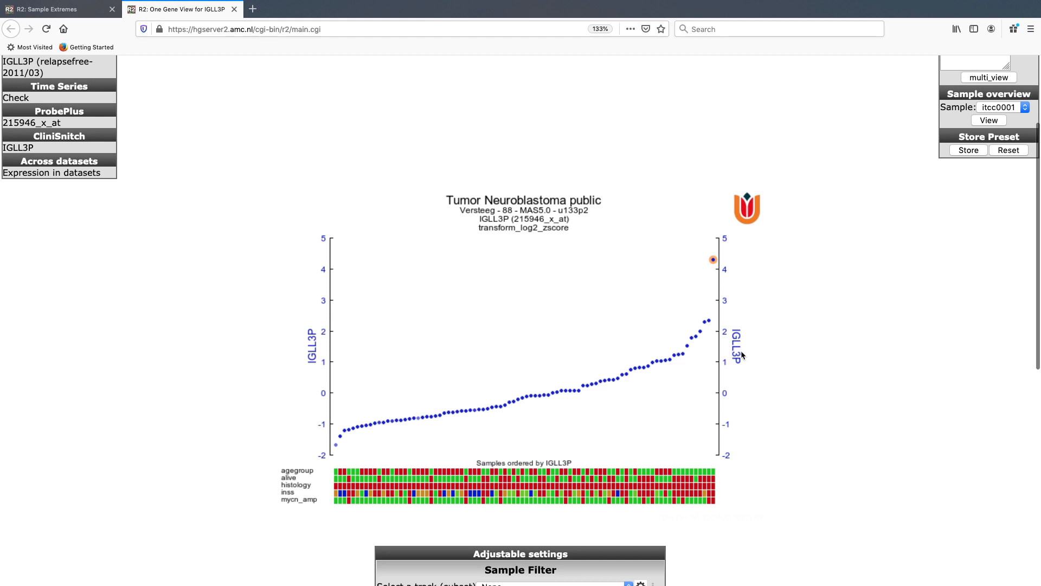
scroll(746, 367, "down", 1)
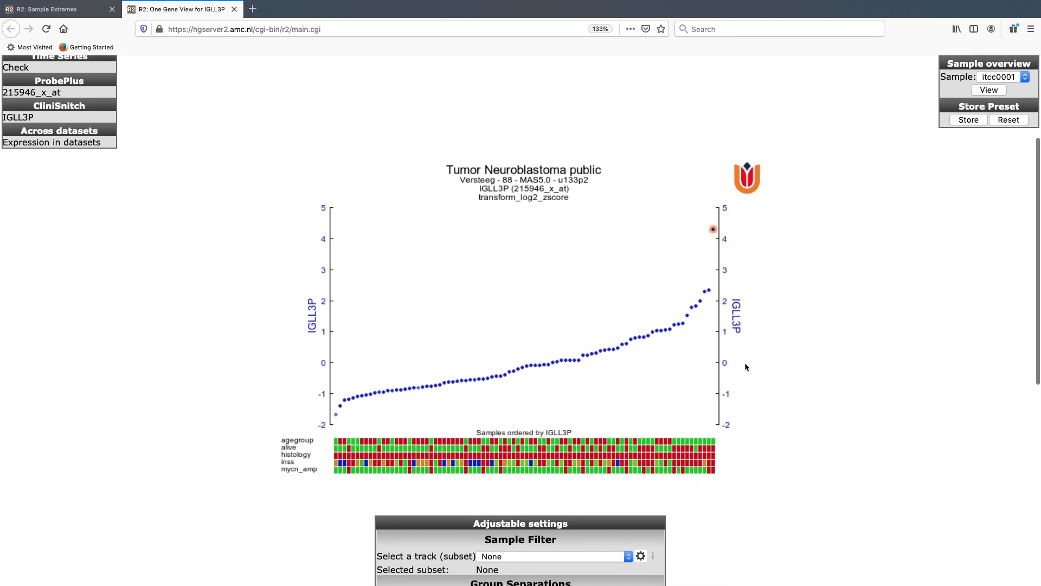
scroll(746, 367, "down", 2)
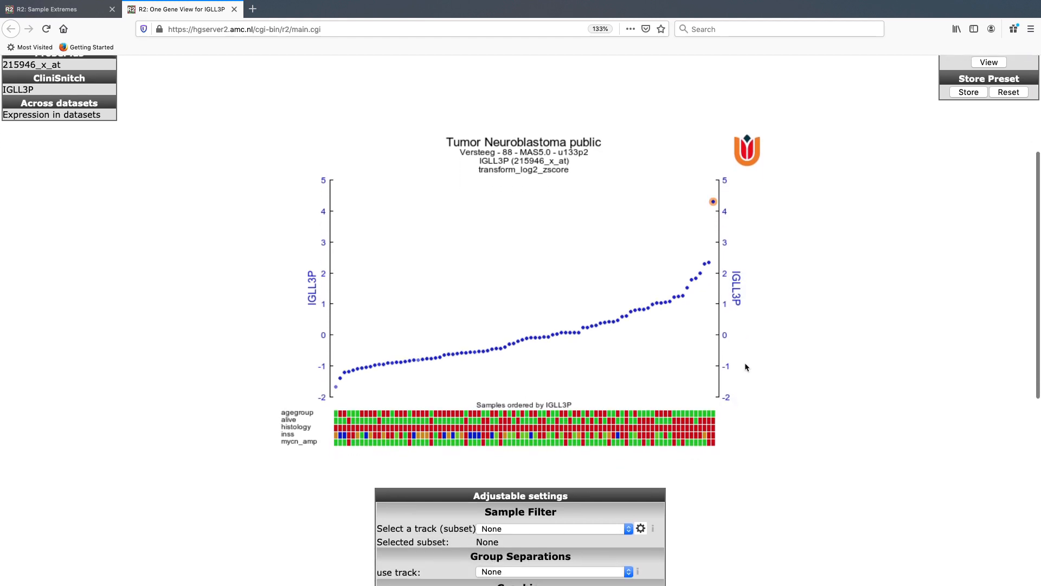
scroll(746, 367, "down", 1)
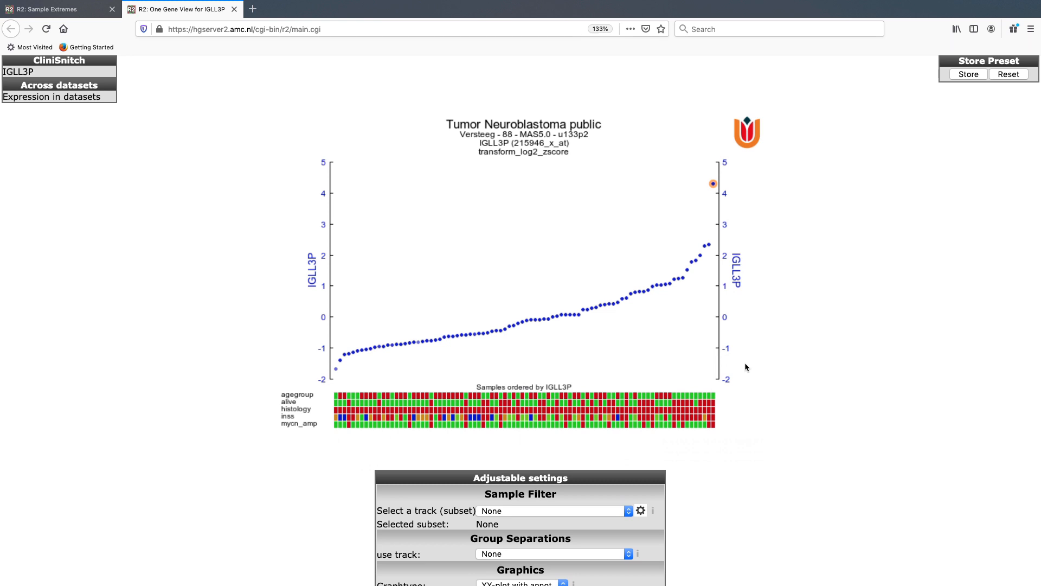
scroll(667, 340, "down", 2)
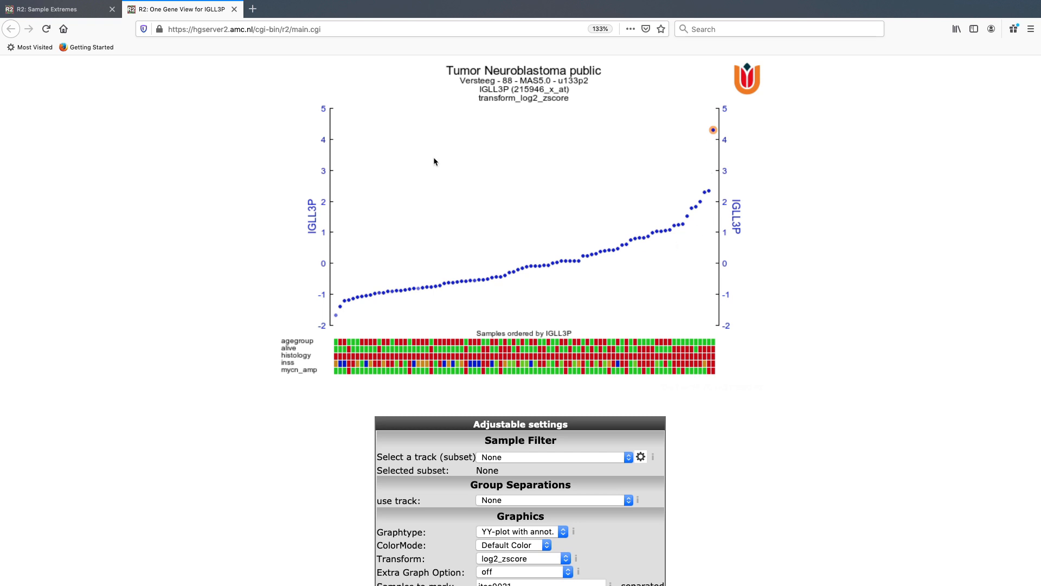
Set Vector (SVG) output to true in the additional settings of the IGLL3P plot and apply the settings.
scroll(434, 161, "down", 10)
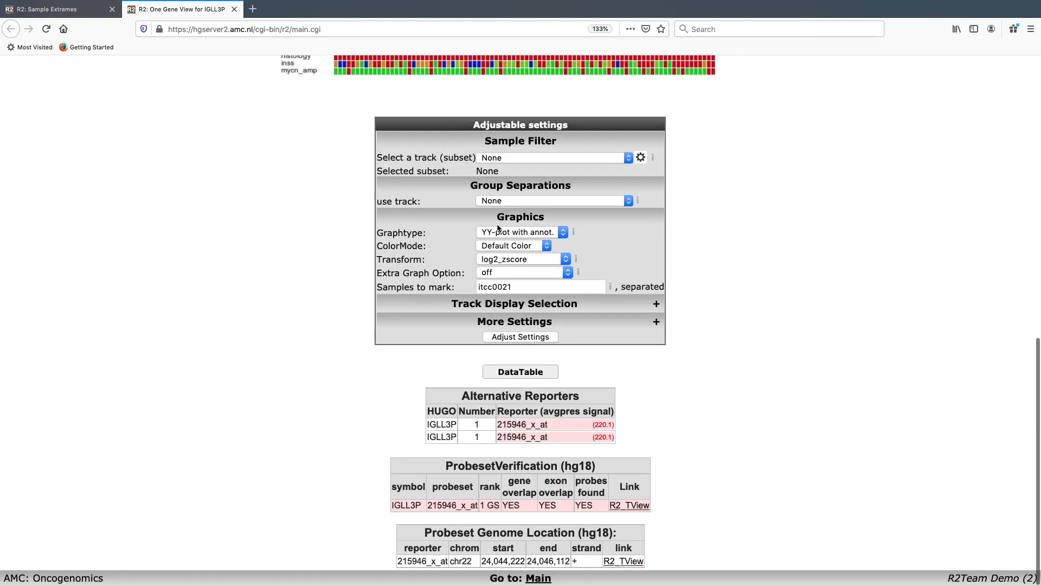
left_click(656, 322)
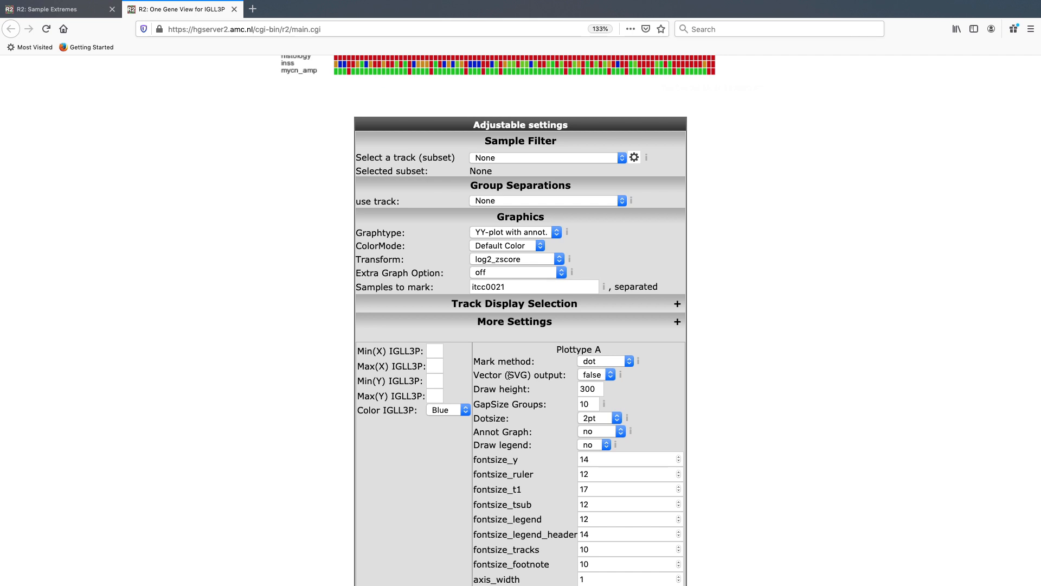
left_click(607, 376)
scroll(667, 393, "down", 3)
left_click(522, 503)
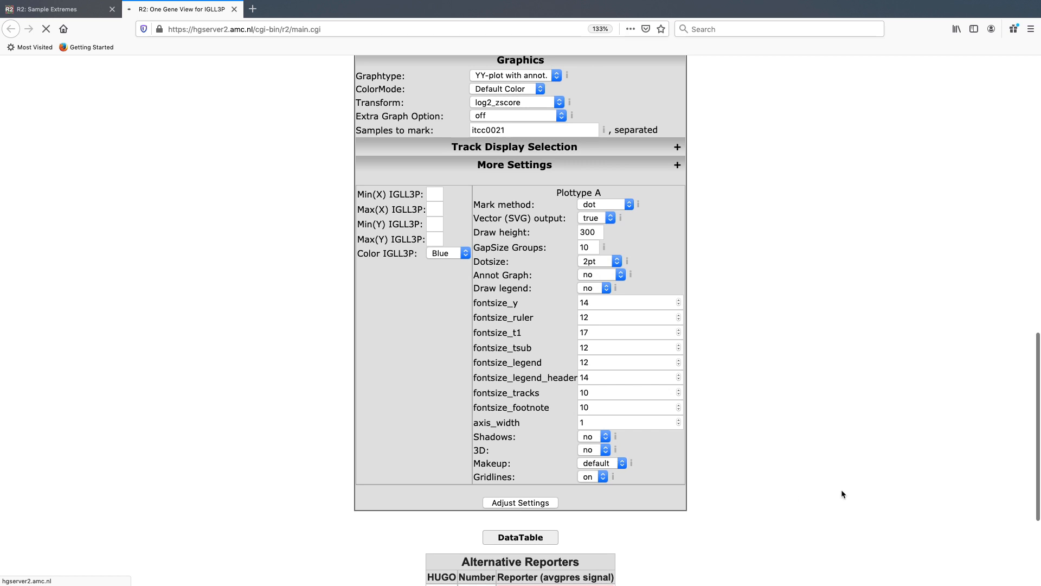
Open the vector (SVG) version of the IGLL3P plot.
scroll(841, 493, "down", 2)
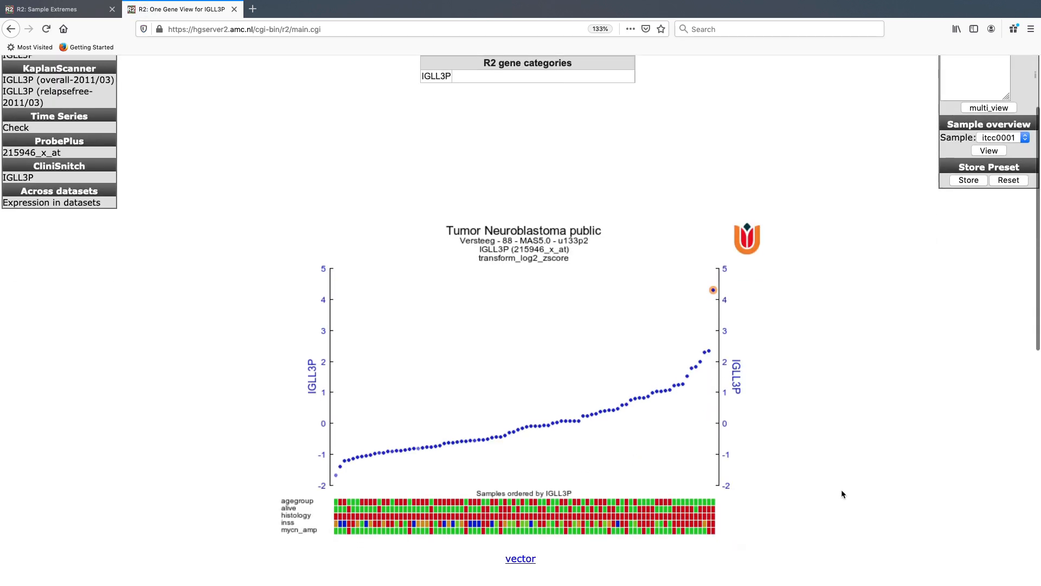
scroll(666, 445, "down", 2)
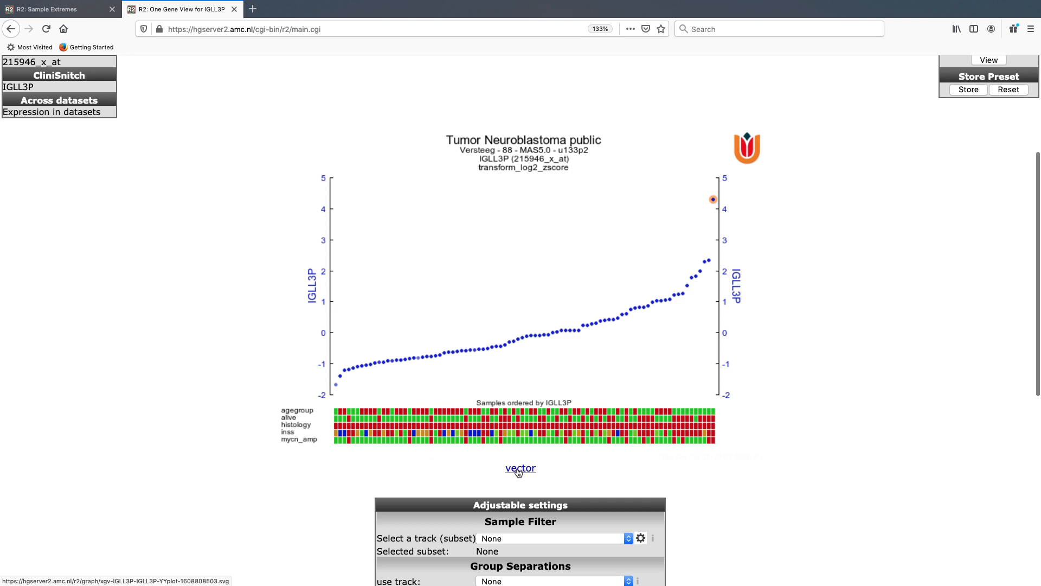
right_click(518, 472)
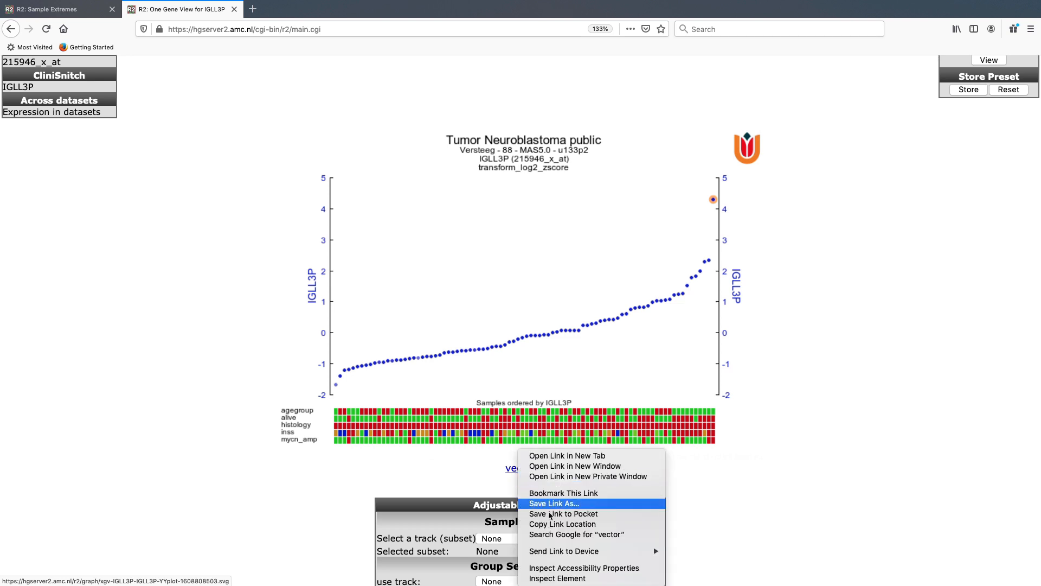
left_click(480, 488)
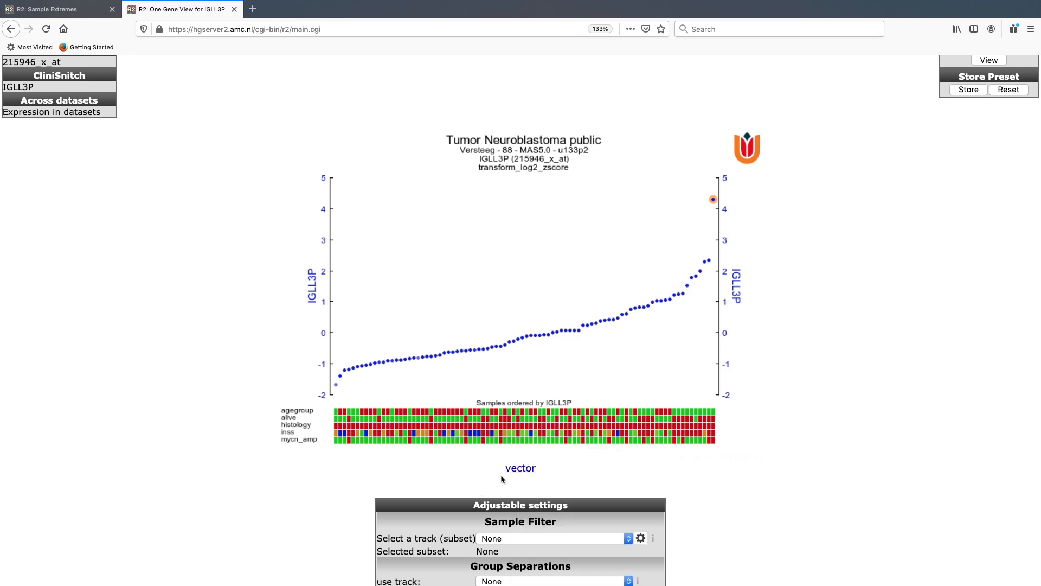
left_click(516, 468)
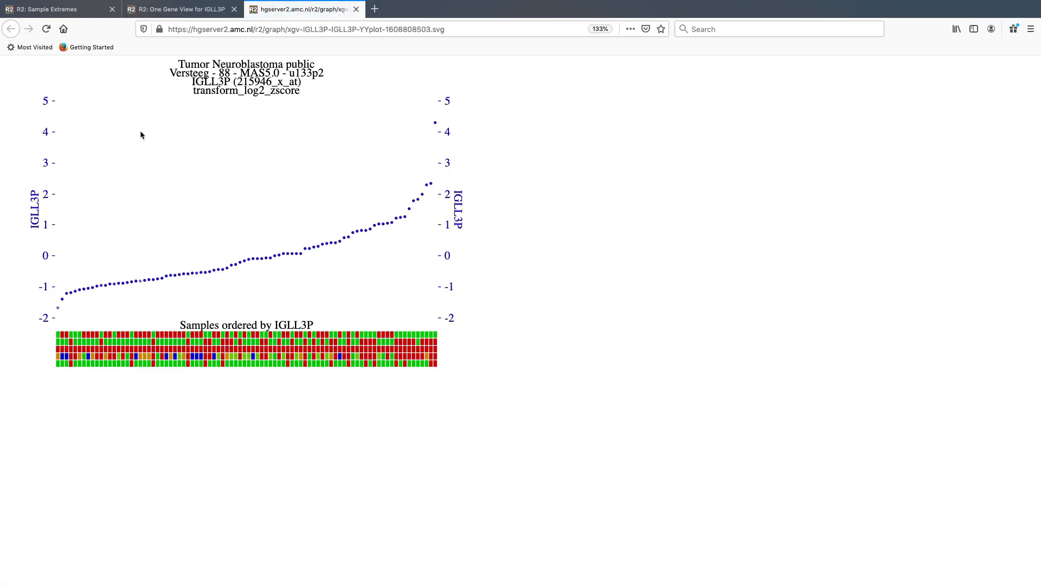